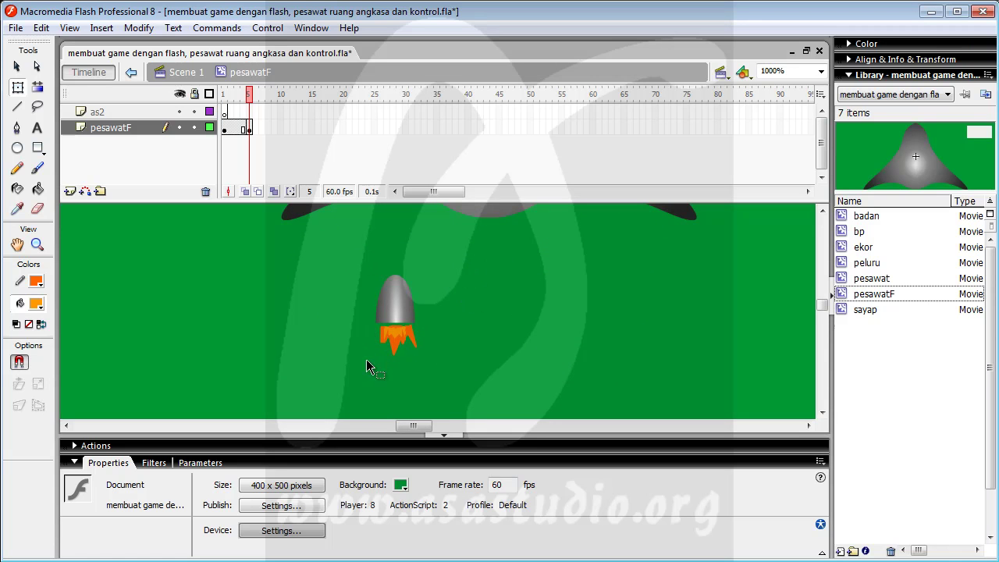
{"action": "left_click_drag", "start_coordinate": [455, 349], "coordinate": [476, 324]}
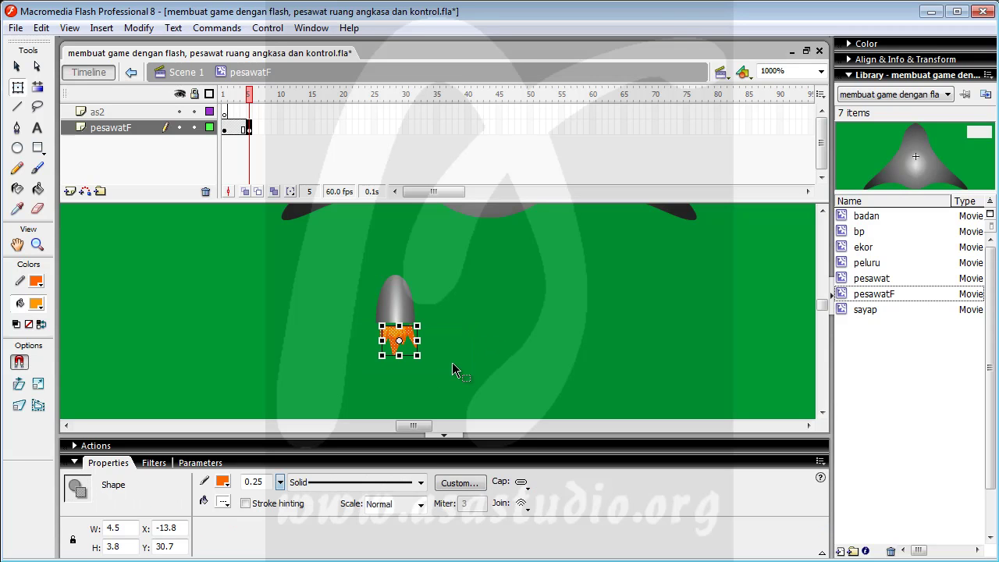
{"action": "key", "text": "ctrl+equal"}
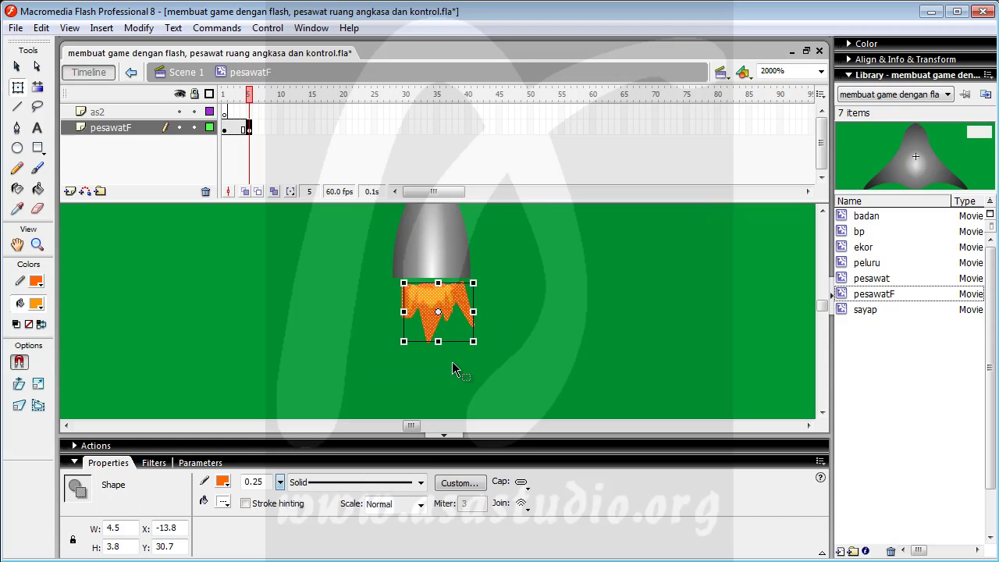
{"action": "left_click", "coordinate": [507, 316]}
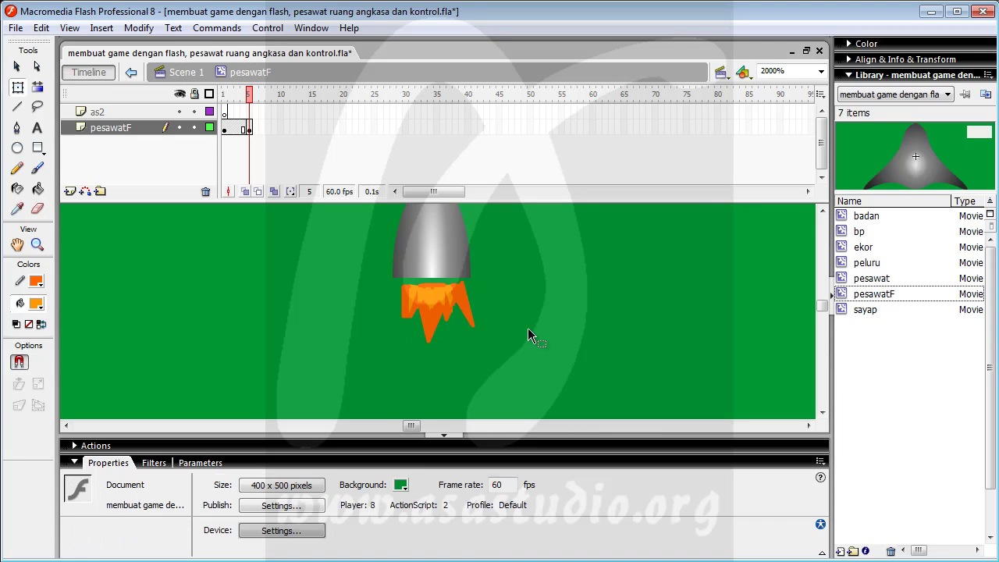
{"action": "left_click", "coordinate": [459, 295]}
{"action": "left_click", "coordinate": [469, 313]}
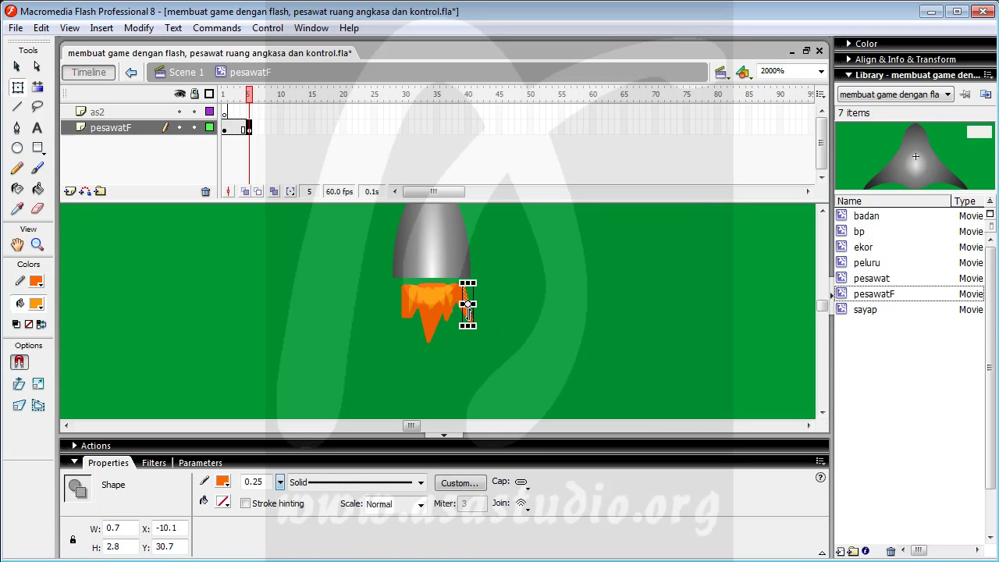
{"action": "left_click", "coordinate": [431, 330]}
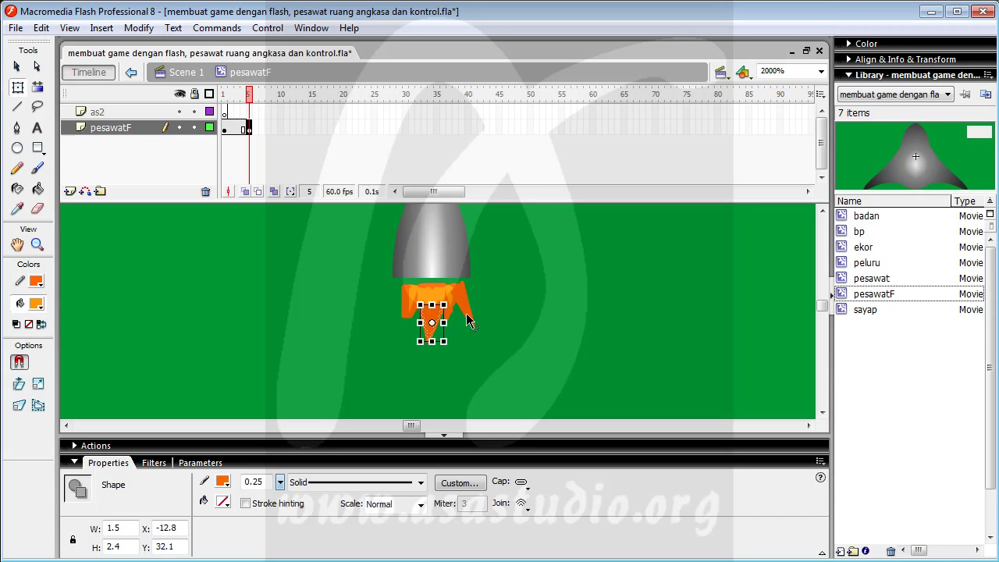
{"action": "left_click", "coordinate": [469, 320]}
{"action": "left_click", "coordinate": [375, 341]}
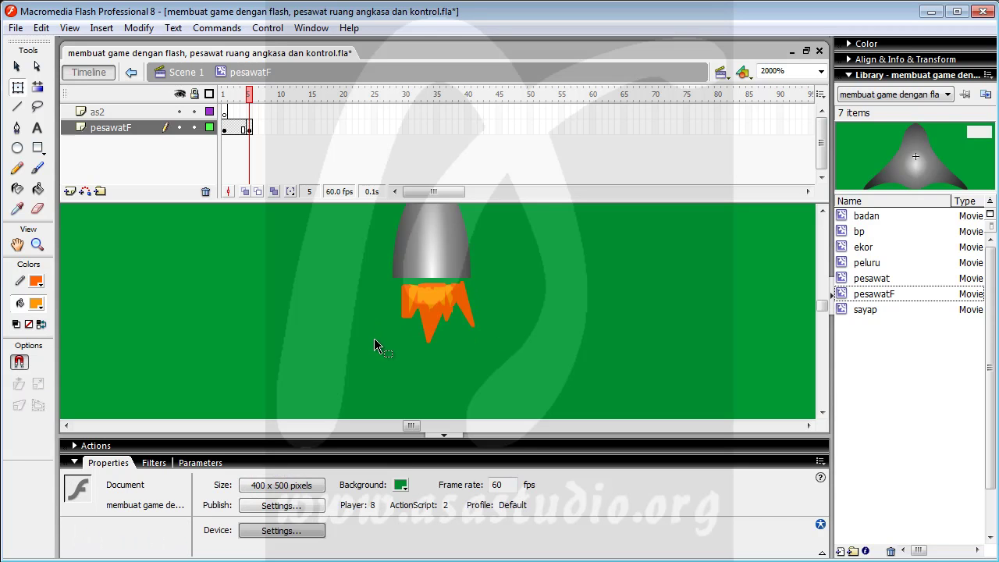
Nudge the grey engine body upward by about 1 px on frame 5, away from the flame
{"action": "left_click", "coordinate": [430, 246]}
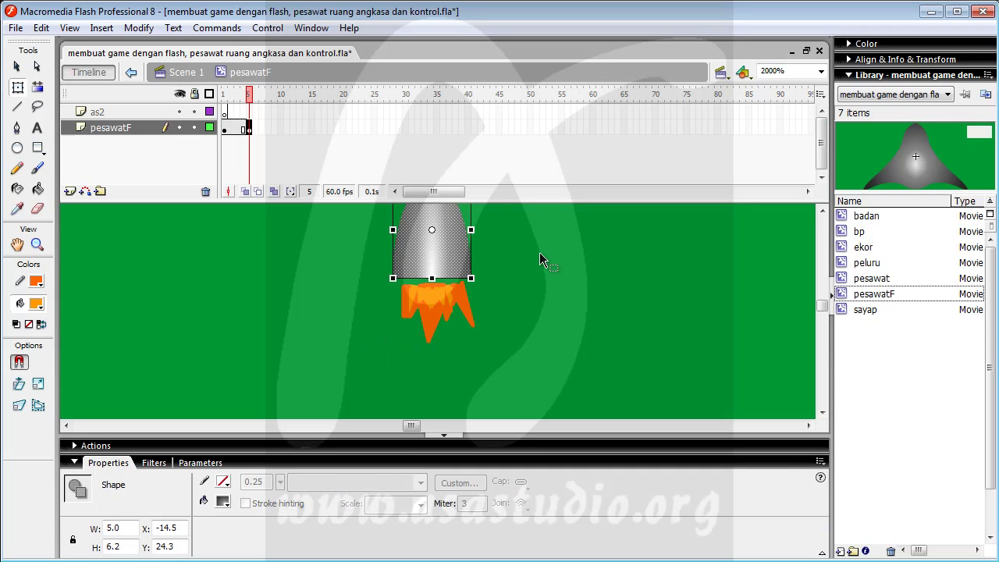
{"action": "key", "text": "Up"}
{"action": "key", "text": "Up"}
{"action": "key", "text": "Up"}
{"action": "key", "text": "Up"}
{"action": "key", "text": "Up"}
{"action": "key", "text": "Up"}
{"action": "key", "text": "Up"}
{"action": "key", "text": "Up"}
{"action": "key", "text": "Up"}
{"action": "key", "text": "Up"}
{"action": "key", "text": "Up"}
{"action": "key", "text": "Up"}
{"action": "key", "text": "Up"}
{"action": "key", "text": "Up"}
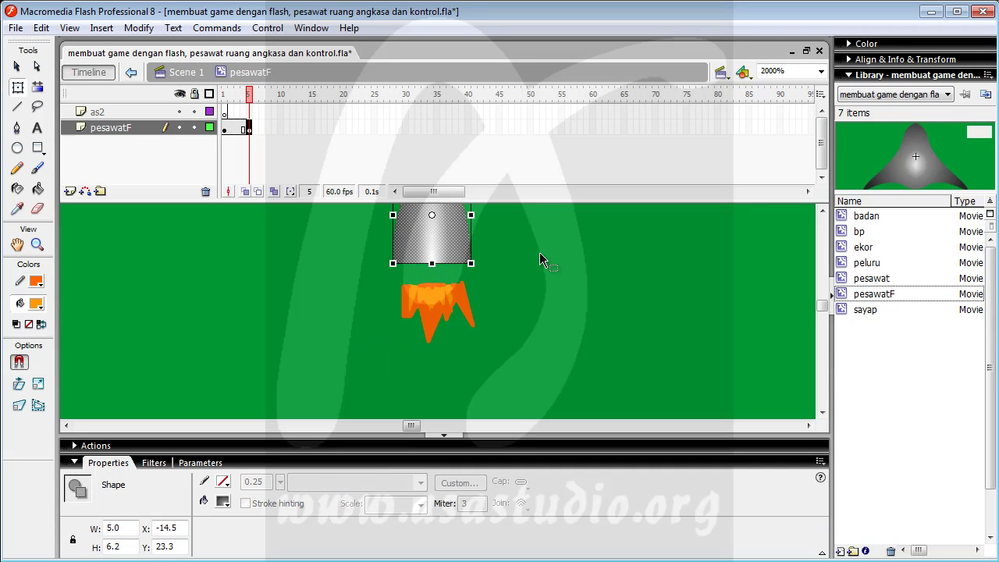
Convert the whole orange flame into a movie clip symbol named api
{"action": "left_click_drag", "start_coordinate": [366, 266], "coordinate": [532, 364]}
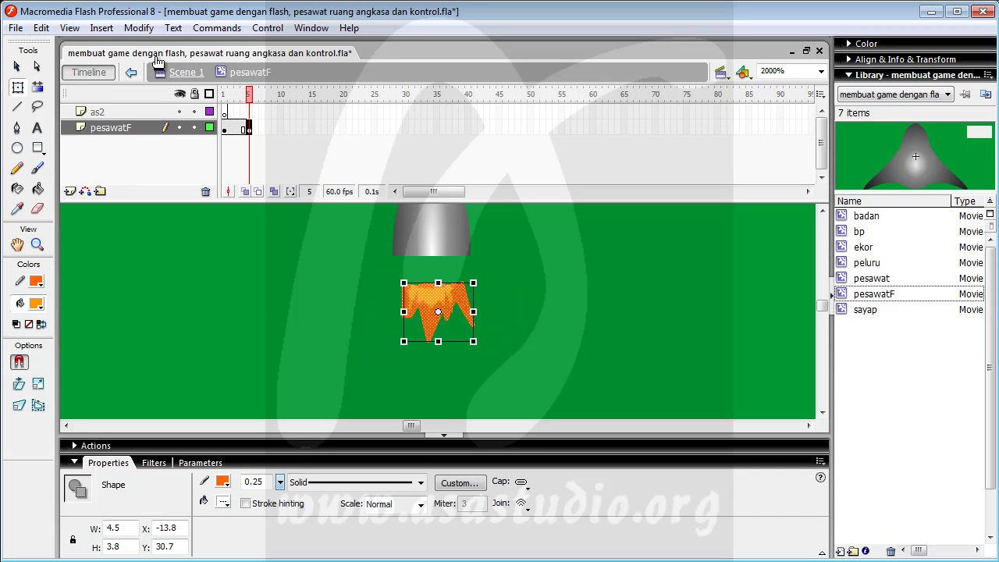
{"action": "left_click", "coordinate": [138, 28]}
{"action": "left_click", "coordinate": [187, 69]}
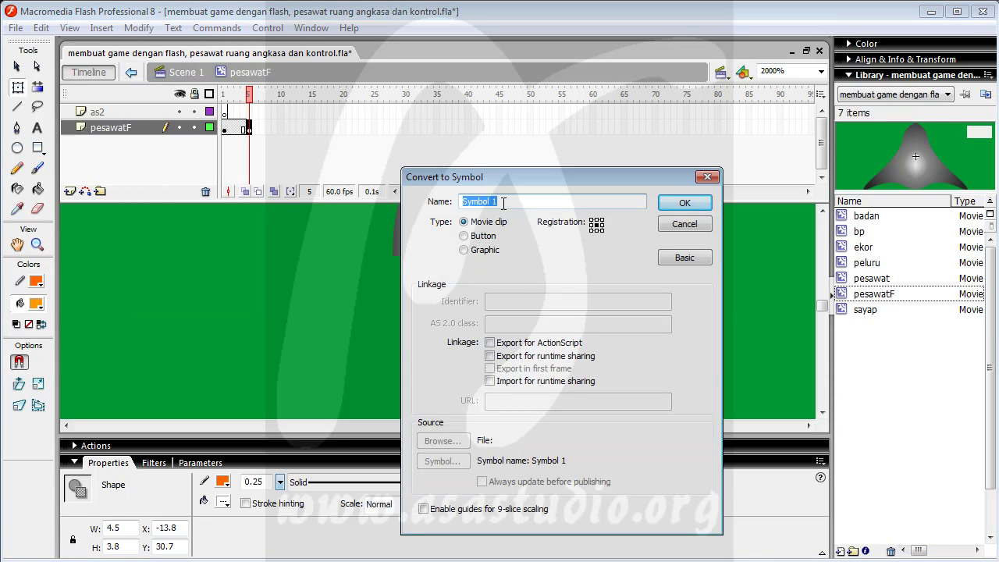
{"action": "type", "text": "api"}
{"action": "left_click", "coordinate": [688, 200]}
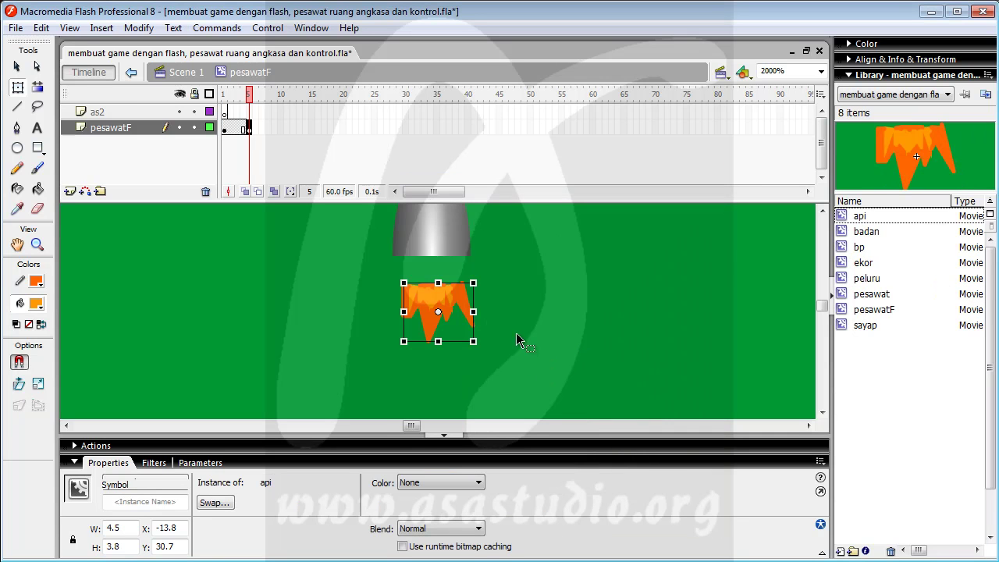
Inside the api clip, insert a keyframe at frame 5 and stretch the flame downward to a height of about 6.3 px
{"action": "double_click", "coordinate": [441, 306]}
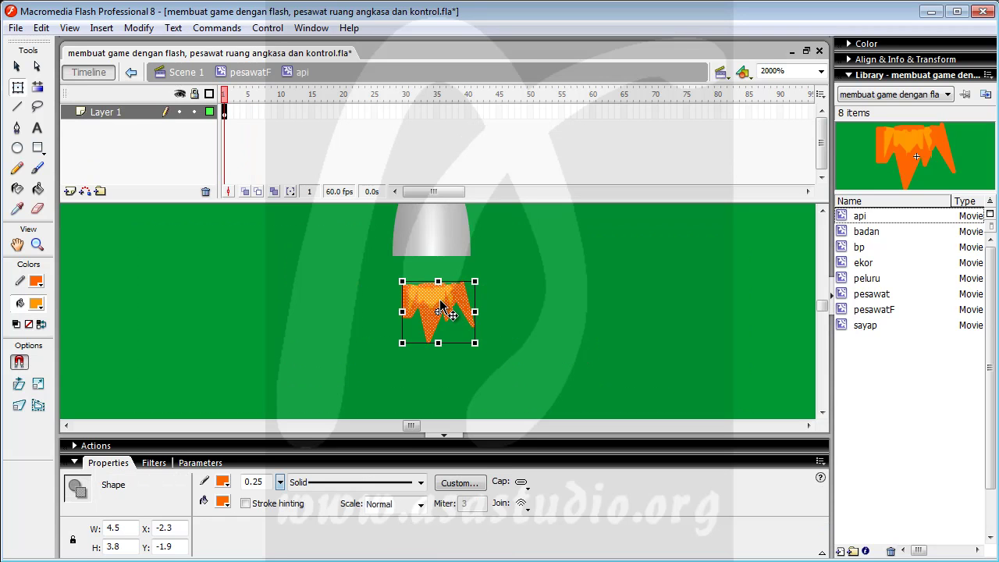
{"action": "left_click", "coordinate": [250, 115]}
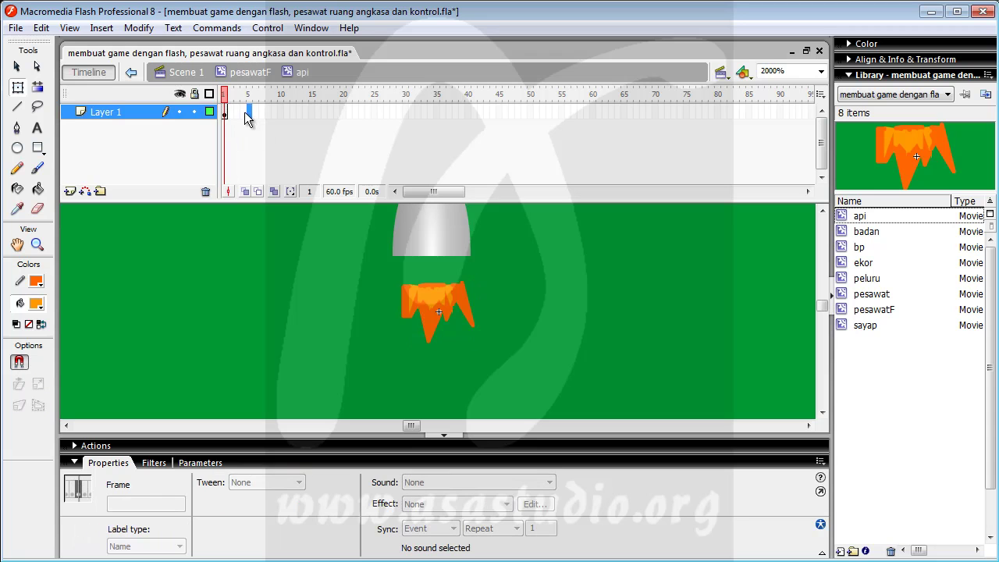
{"action": "right_click", "coordinate": [250, 115]}
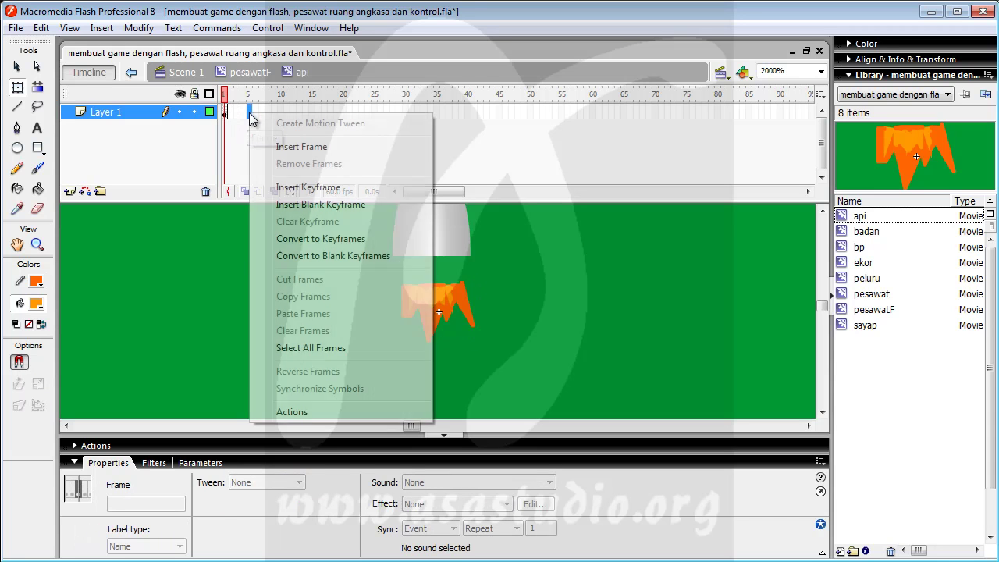
{"action": "left_click", "coordinate": [367, 188]}
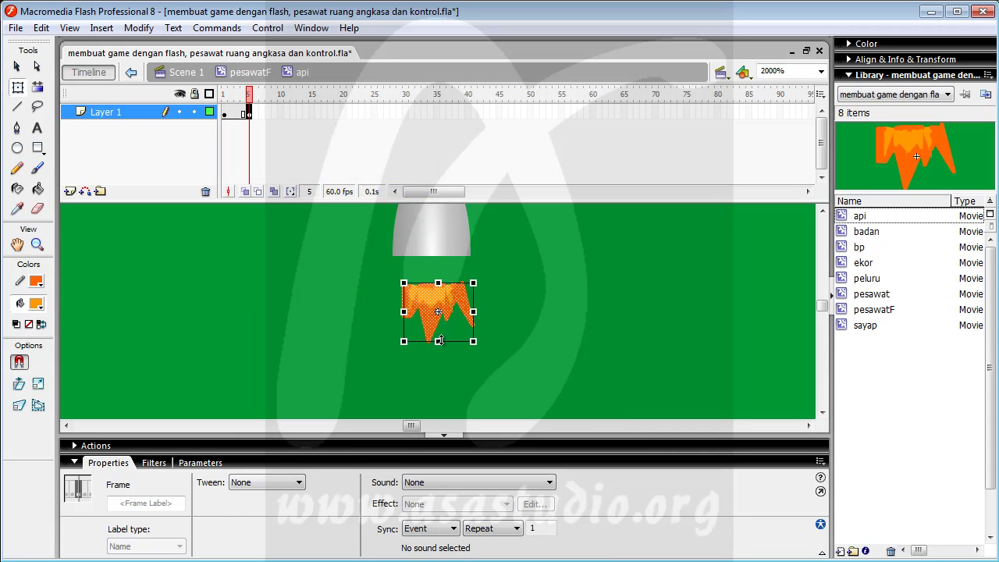
{"action": "left_click_drag", "start_coordinate": [438, 342], "coordinate": [441, 383]}
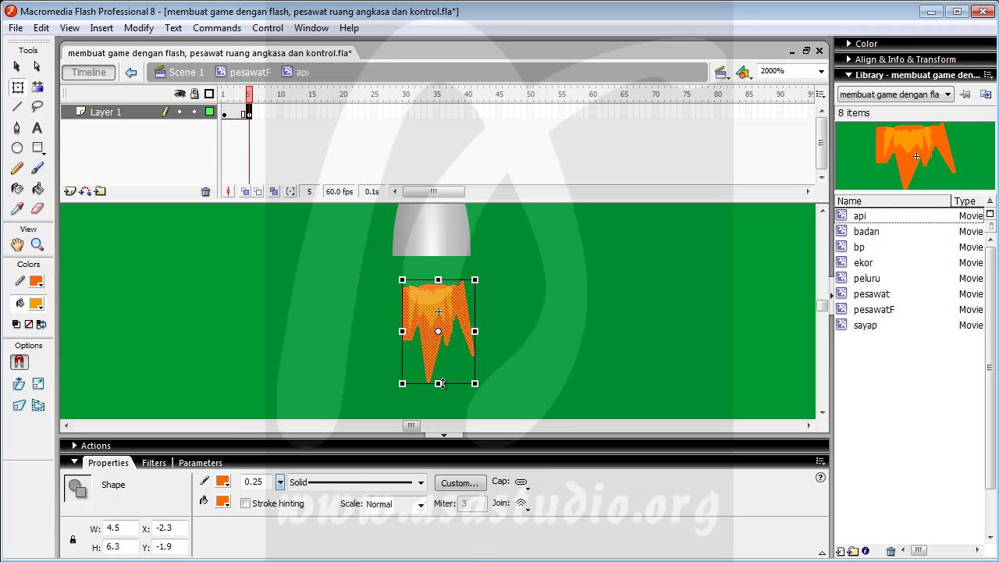
Copy the short flame from frame 1 to frame 10 of the api clip and check it by scrubbing the timeline
{"action": "left_click", "coordinate": [225, 114]}
{"action": "right_click", "coordinate": [228, 114]}
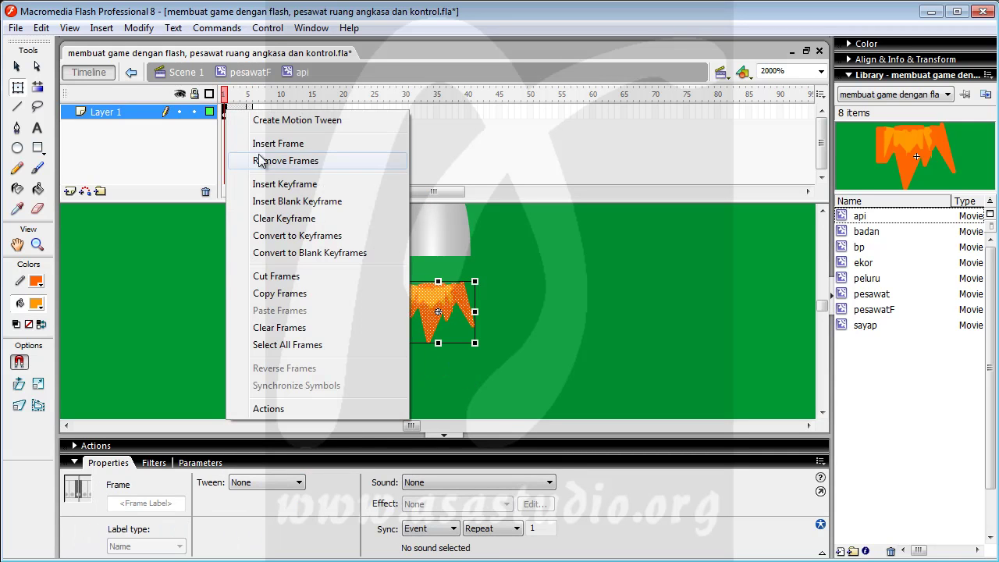
{"action": "left_click", "coordinate": [274, 294]}
{"action": "right_click", "coordinate": [279, 112]}
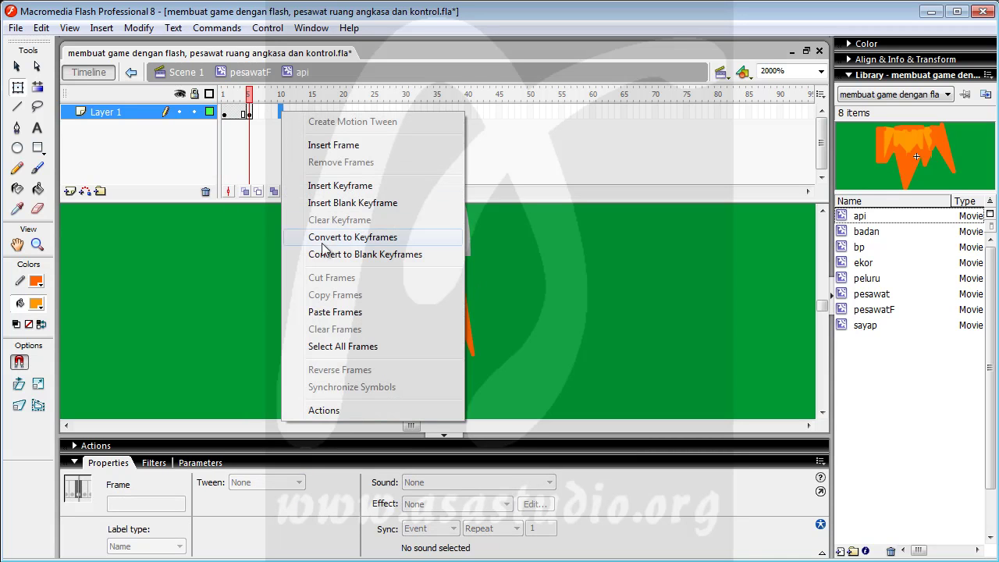
{"action": "left_click", "coordinate": [344, 312]}
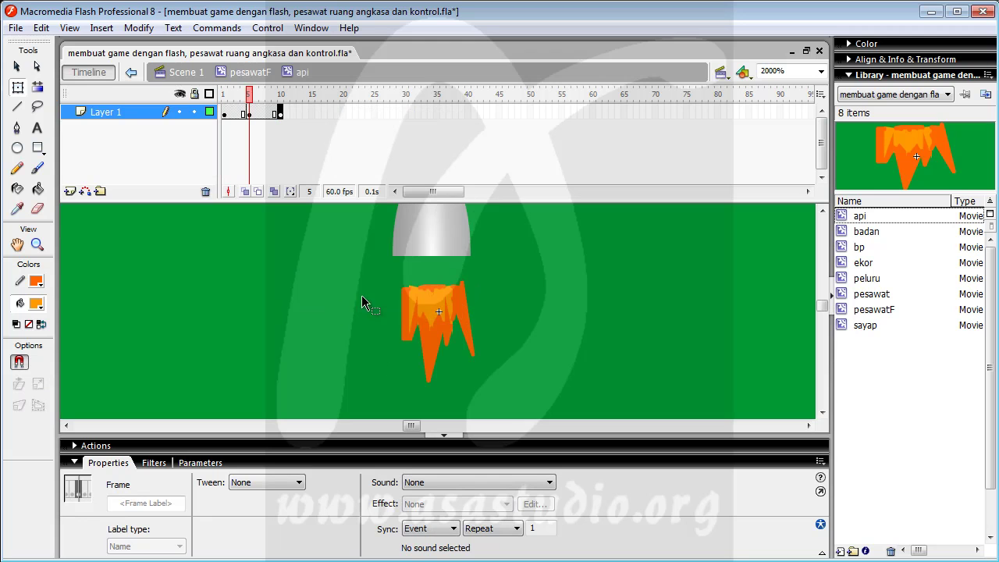
{"action": "left_click", "coordinate": [279, 111]}
{"action": "left_click", "coordinate": [224, 97]}
{"action": "left_click_drag", "start_coordinate": [224, 97], "coordinate": [304, 107]}
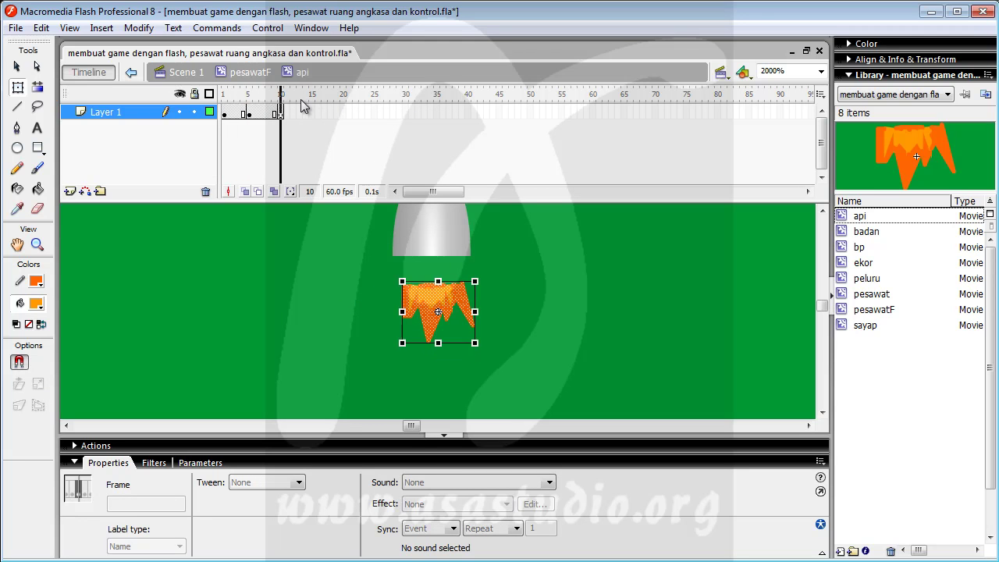
Copy the stretched flame from frame 5 to frame 15 and scrub through the flame animation
{"action": "right_click", "coordinate": [312, 113]}
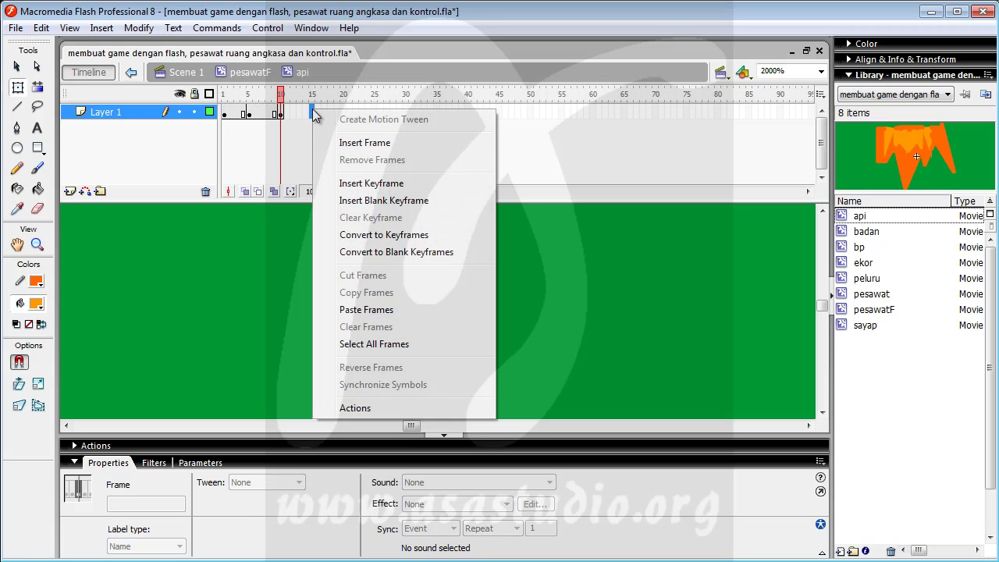
{"action": "right_click", "coordinate": [249, 113]}
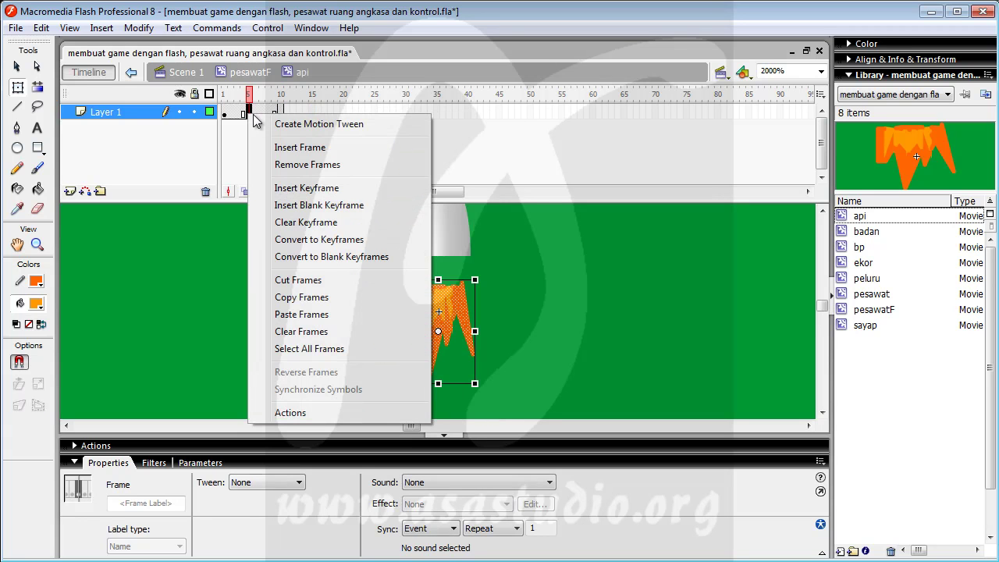
{"action": "left_click", "coordinate": [308, 297]}
{"action": "right_click", "coordinate": [311, 114]}
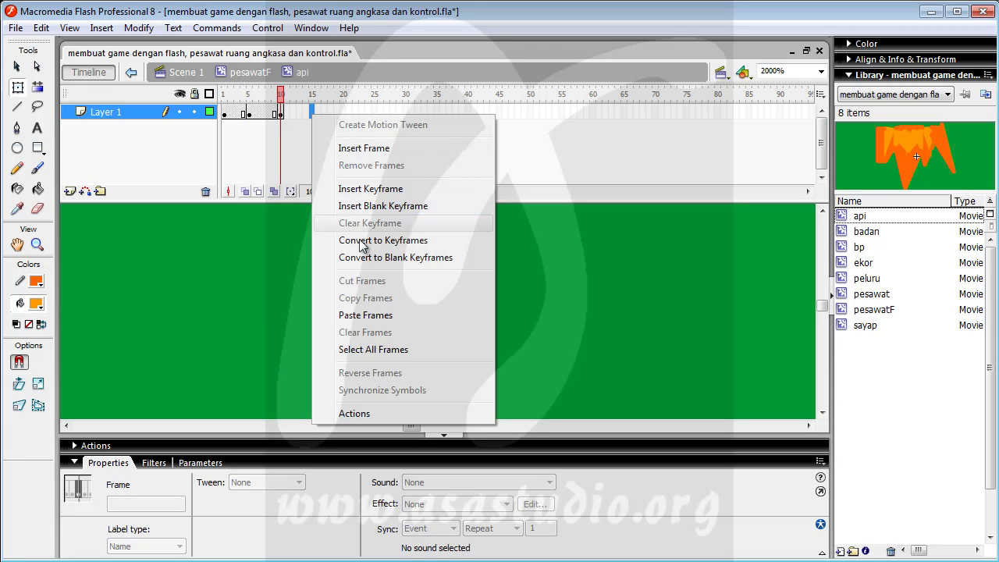
{"action": "left_click", "coordinate": [364, 316]}
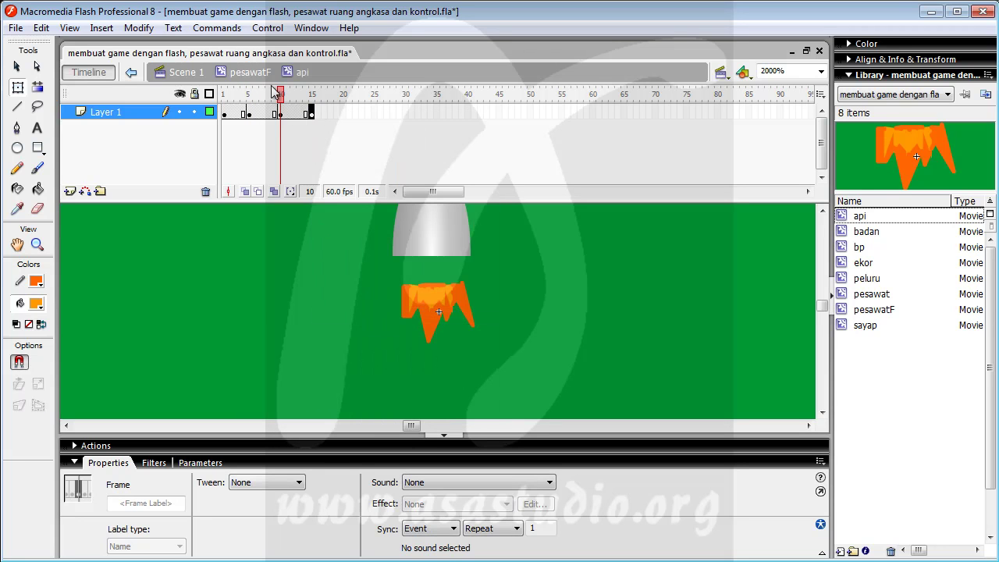
{"action": "left_click", "coordinate": [314, 93]}
{"action": "left_click_drag", "start_coordinate": [317, 95], "coordinate": [187, 92]}
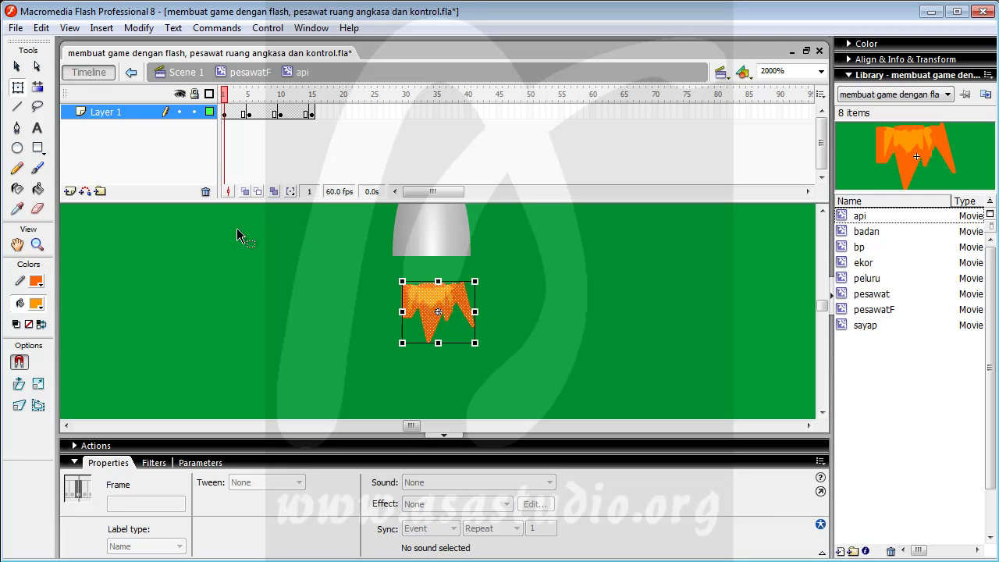
Return to the pesawatF clip and nudge the flame up against the engine body, to about X -13.9, Y 28.5
{"action": "left_click", "coordinate": [247, 74]}
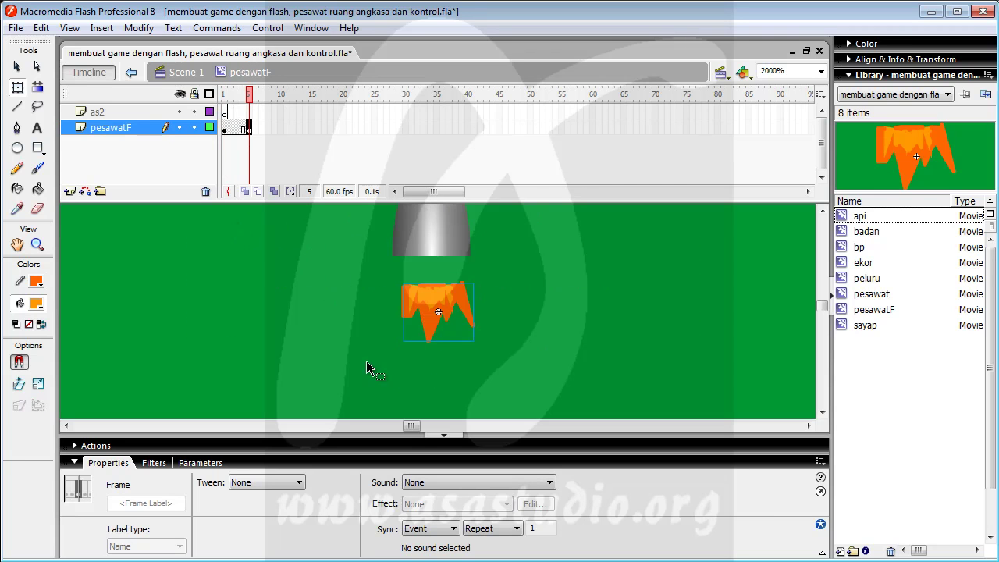
{"action": "left_click_drag", "start_coordinate": [423, 375], "coordinate": [555, 274]}
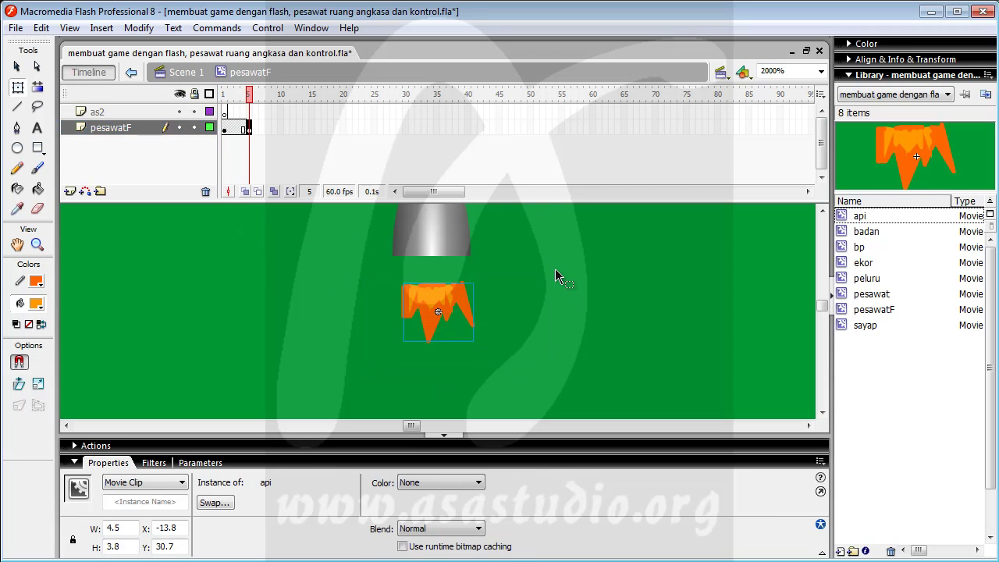
{"action": "key", "text": "Up"}
{"action": "key", "text": "Up"}
{"action": "key", "text": "Up"}
{"action": "key", "text": "Up"}
{"action": "key", "text": "Up"}
{"action": "key", "text": "Up"}
{"action": "key", "text": "Up"}
{"action": "key", "text": "Up"}
{"action": "key", "text": "Up"}
{"action": "key", "text": "Up"}
{"action": "key", "text": "Up"}
{"action": "key", "text": "Up"}
{"action": "key", "text": "Up"}
{"action": "key", "text": "Up"}
{"action": "key", "text": "Up"}
{"action": "key", "text": "Up"}
{"action": "key", "text": "Up"}
{"action": "key", "text": "Up"}
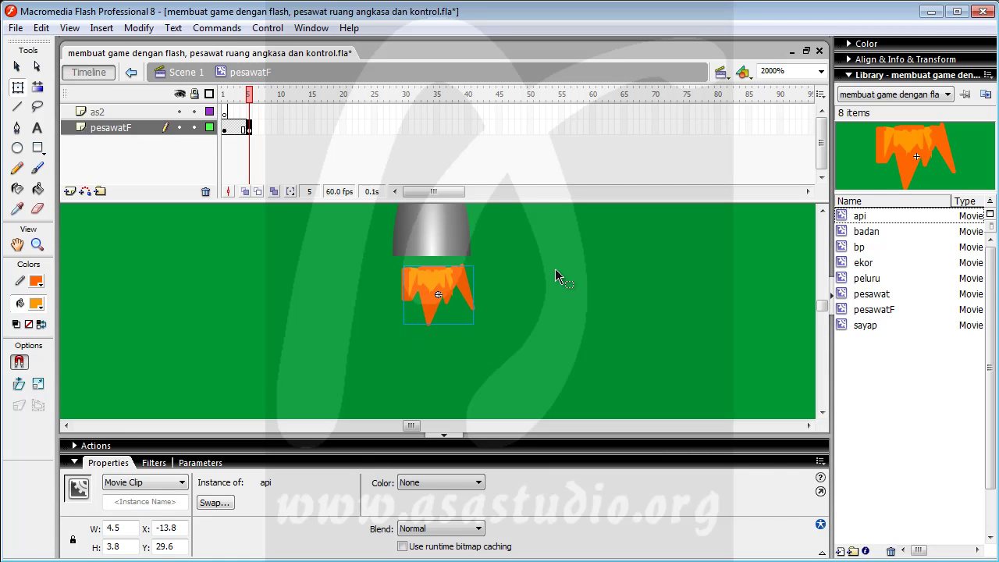
{"action": "key", "text": "Up"}
{"action": "key", "text": "Up"}
{"action": "key", "text": "Up"}
{"action": "key", "text": "Up"}
{"action": "key", "text": "Left"}
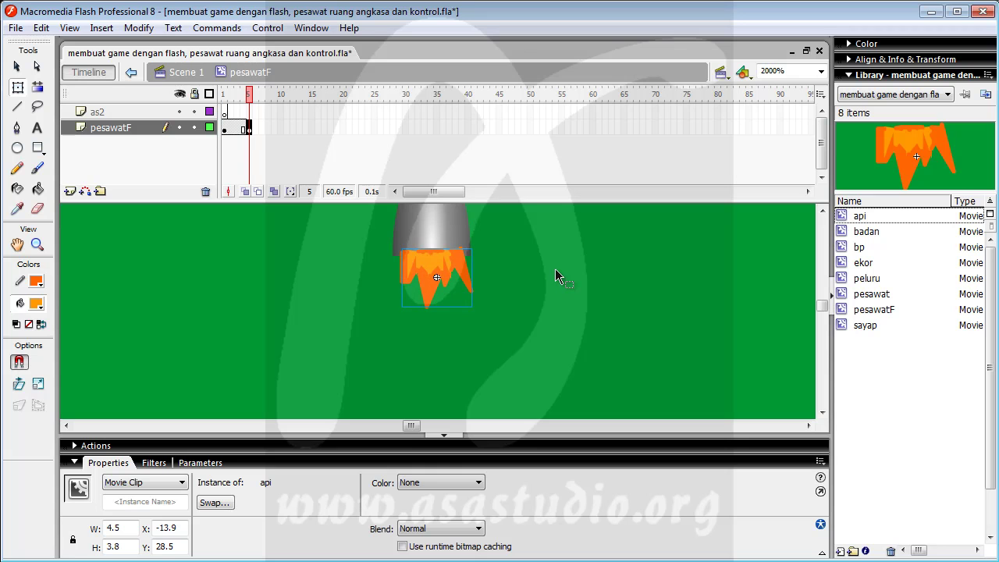
Try to place the flame behind the grey engine body with Send Backward and Send to Back
{"action": "left_click", "coordinate": [145, 33]}
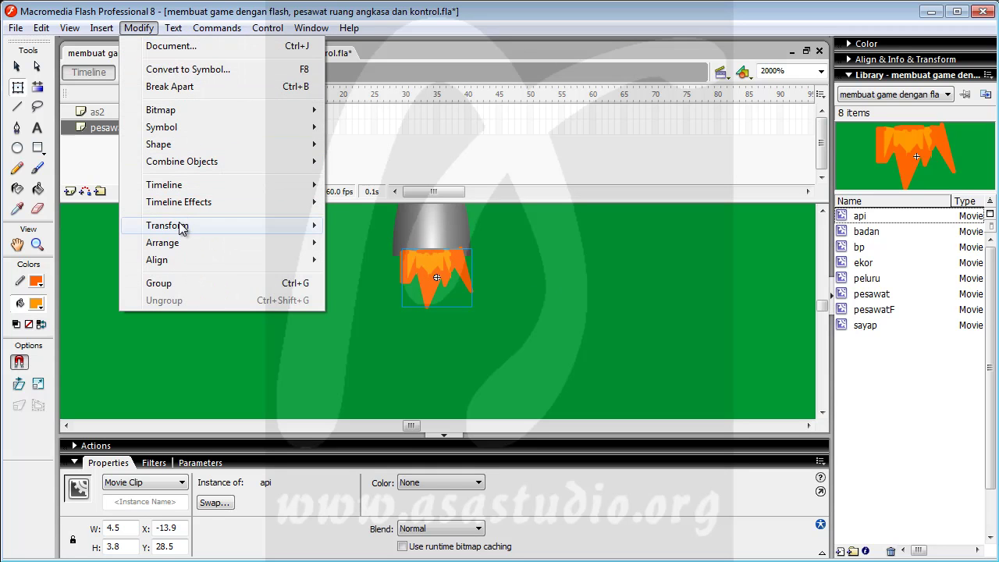
{"action": "mouse_move", "coordinate": [235, 245]}
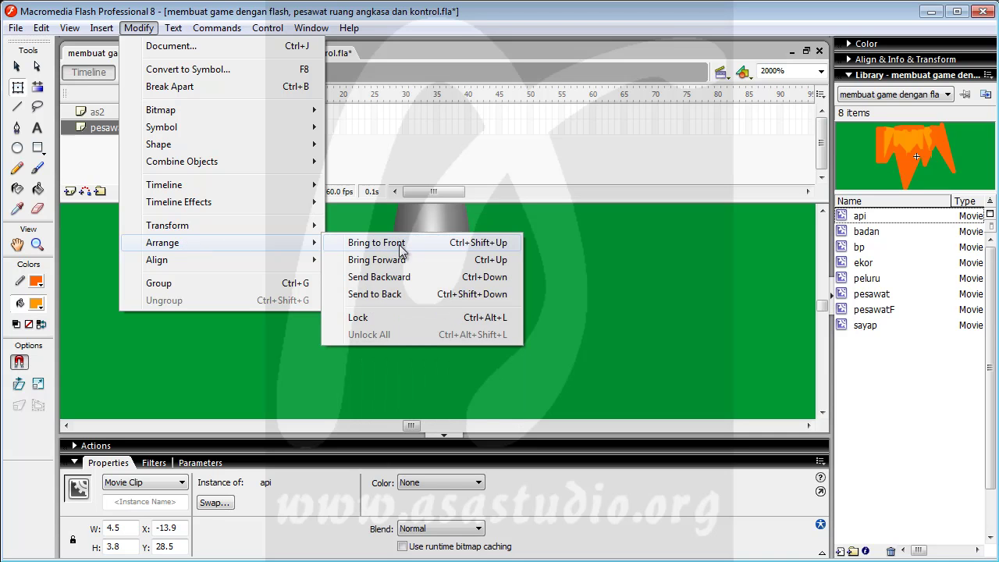
{"action": "left_click", "coordinate": [410, 277]}
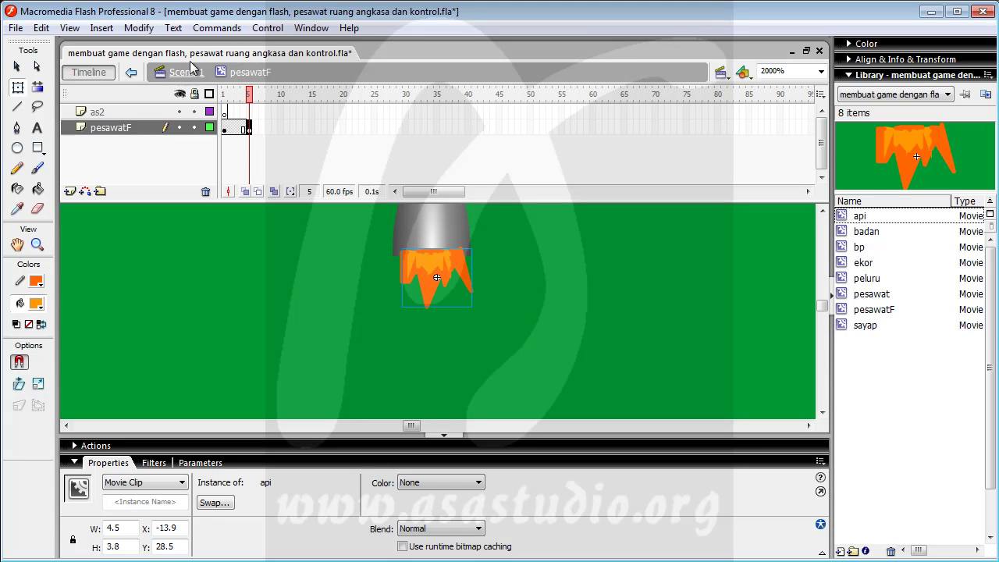
{"action": "left_click", "coordinate": [138, 27]}
{"action": "mouse_move", "coordinate": [239, 251]}
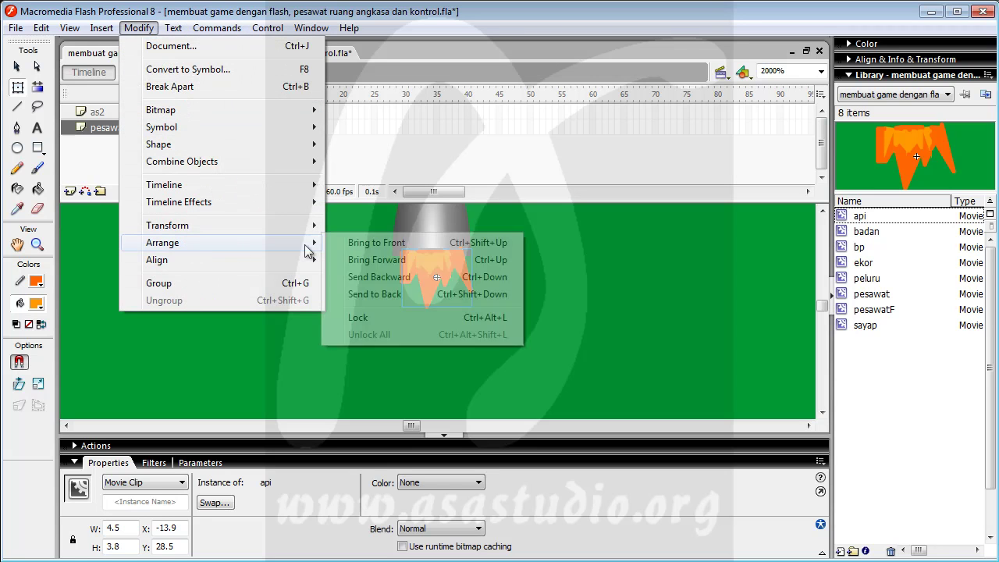
{"action": "left_click", "coordinate": [384, 294]}
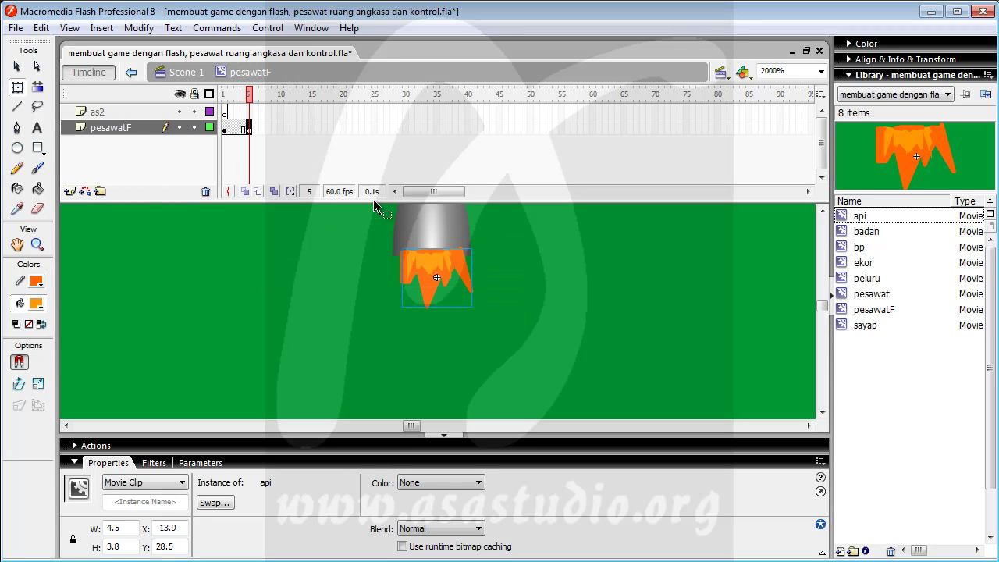
{"action": "left_click", "coordinate": [387, 297]}
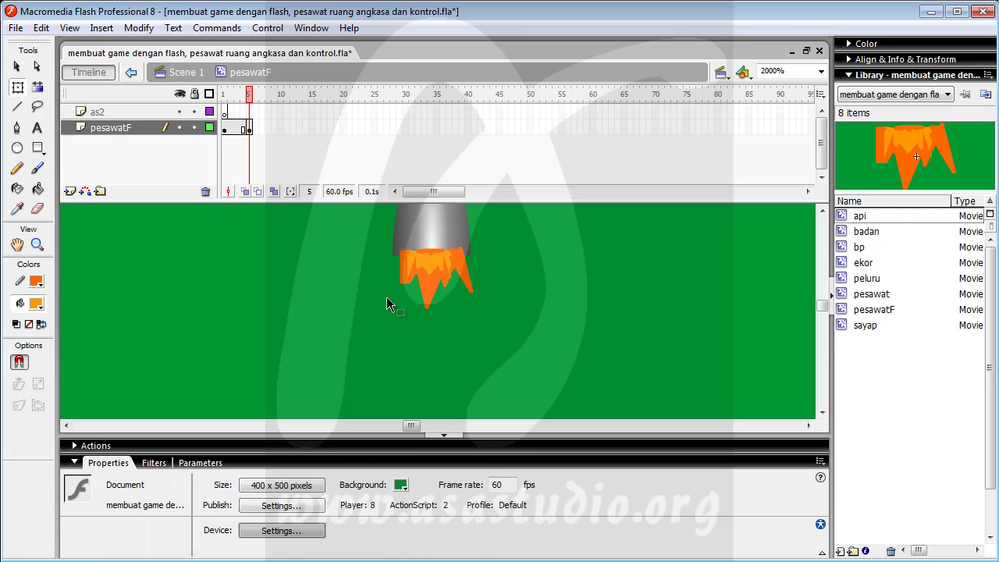
Convert the grey engine body into a movie clip symbol named tabungApi so it sits in front of the flame
{"action": "left_click", "coordinate": [441, 228]}
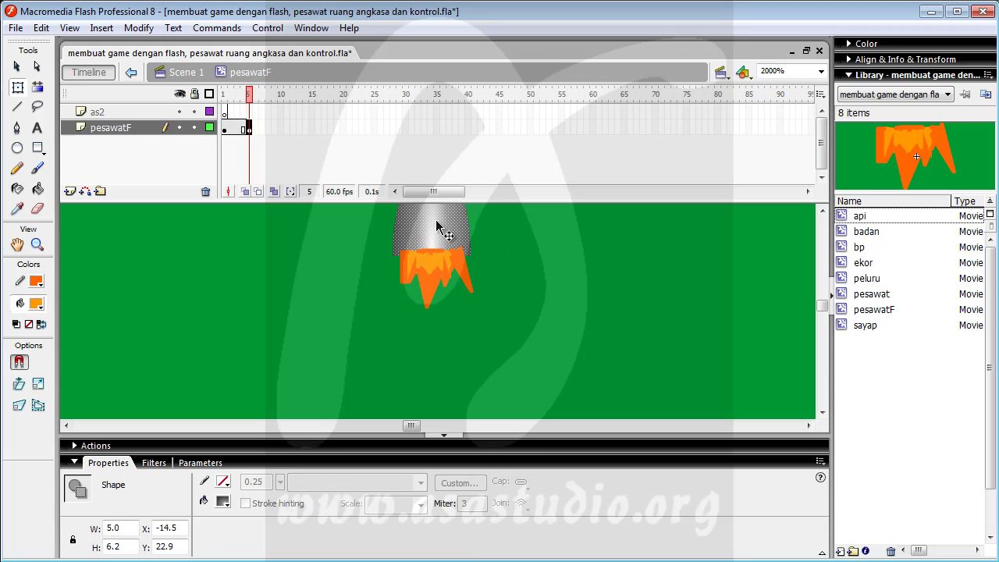
{"action": "left_click", "coordinate": [139, 28]}
{"action": "left_click", "coordinate": [152, 70]}
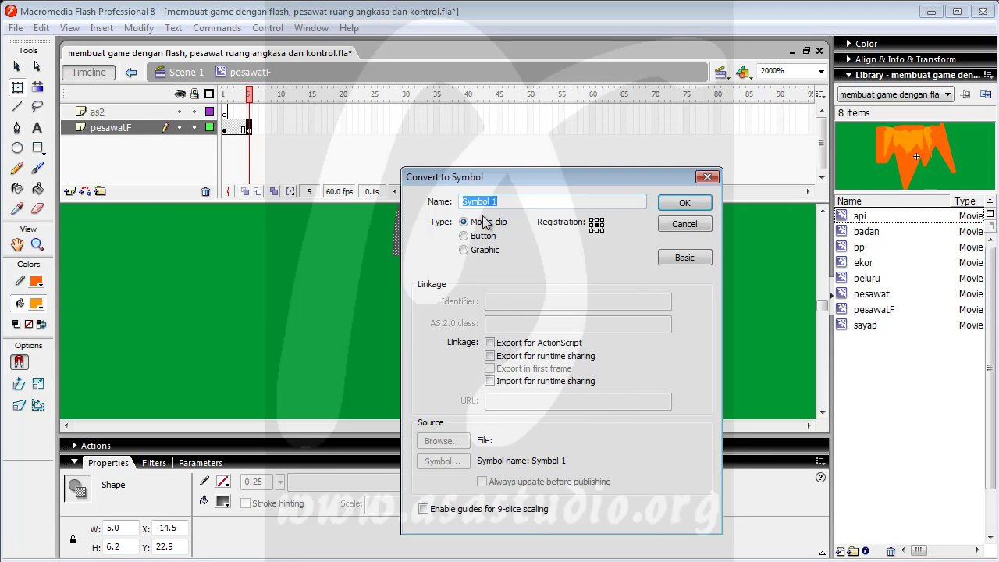
{"action": "type", "text": "tabungApi"}
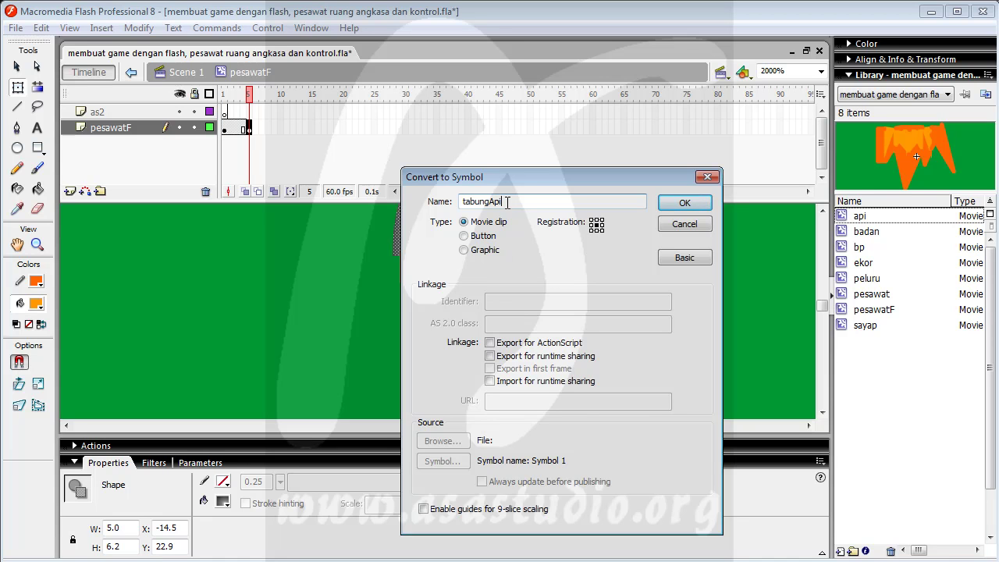
{"action": "left_click", "coordinate": [688, 204]}
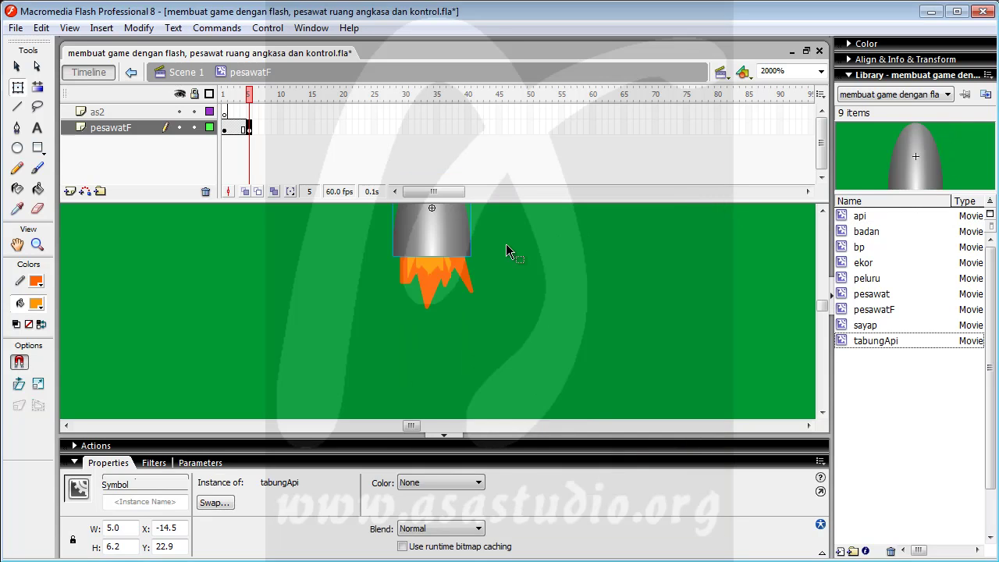
{"action": "left_click", "coordinate": [611, 282]}
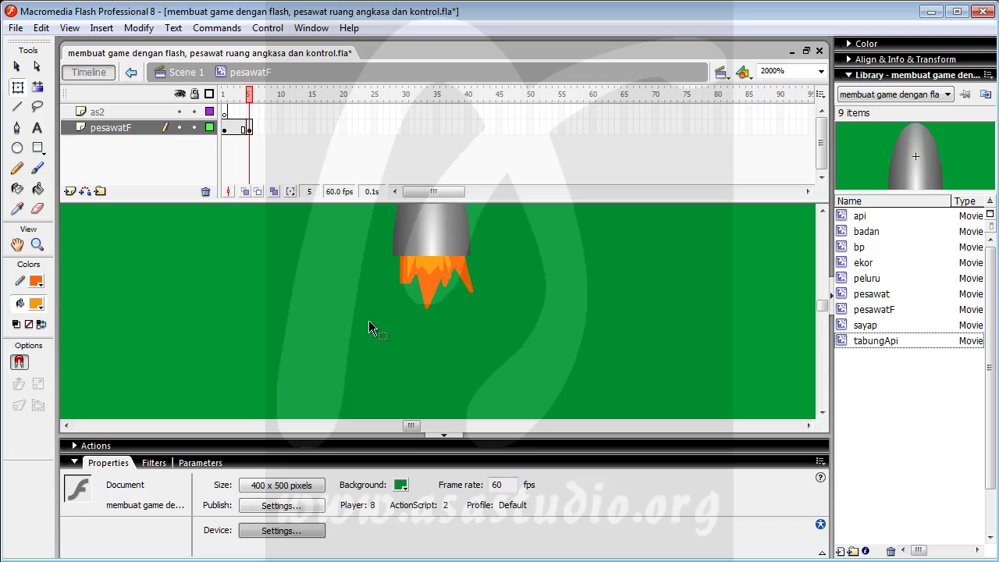
Select the engine body together with its flame and convert both into a movie clip symbol named pendorongKanan
{"action": "left_click", "coordinate": [821, 210]}
{"action": "left_click", "coordinate": [822, 210]}
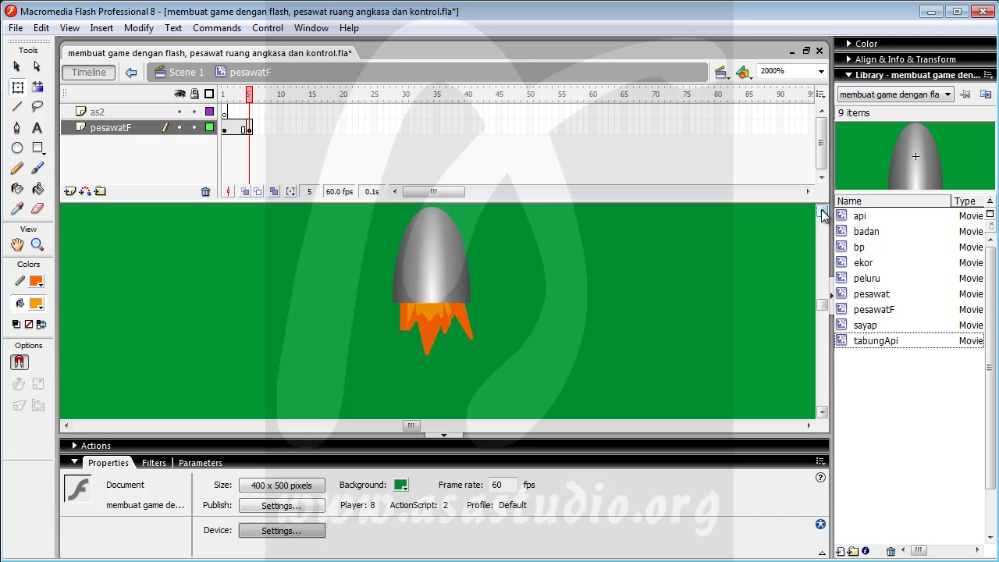
{"action": "left_click", "coordinate": [822, 210]}
{"action": "left_click_drag", "start_coordinate": [328, 216], "coordinate": [576, 409]}
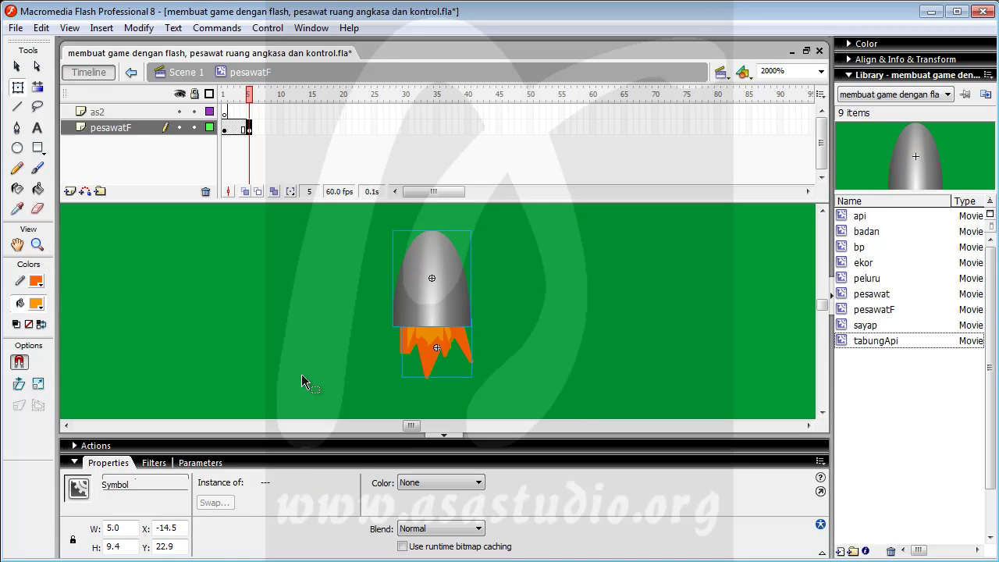
{"action": "left_click", "coordinate": [139, 28]}
{"action": "left_click", "coordinate": [149, 70]}
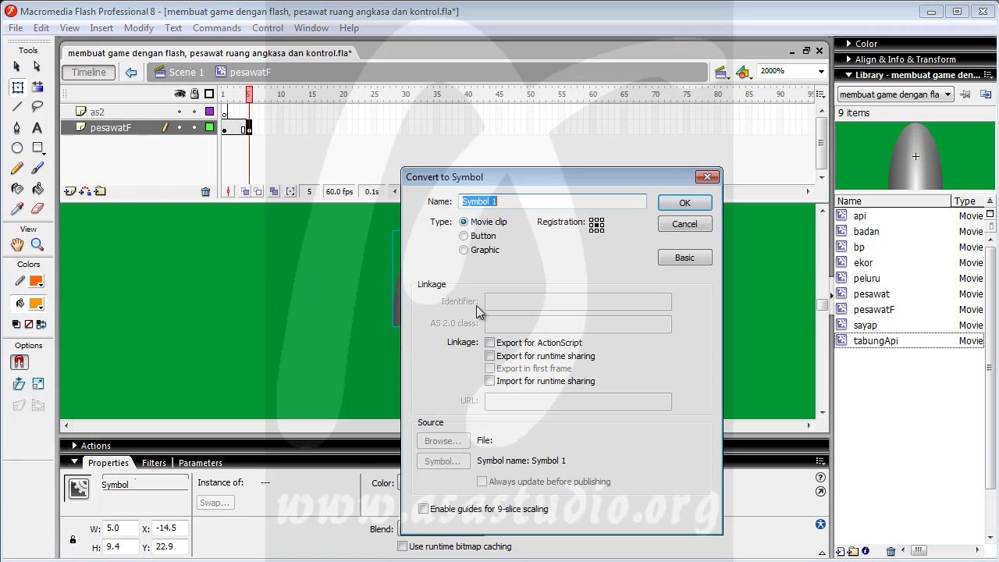
{"action": "type", "text": "pendorongKanan"}
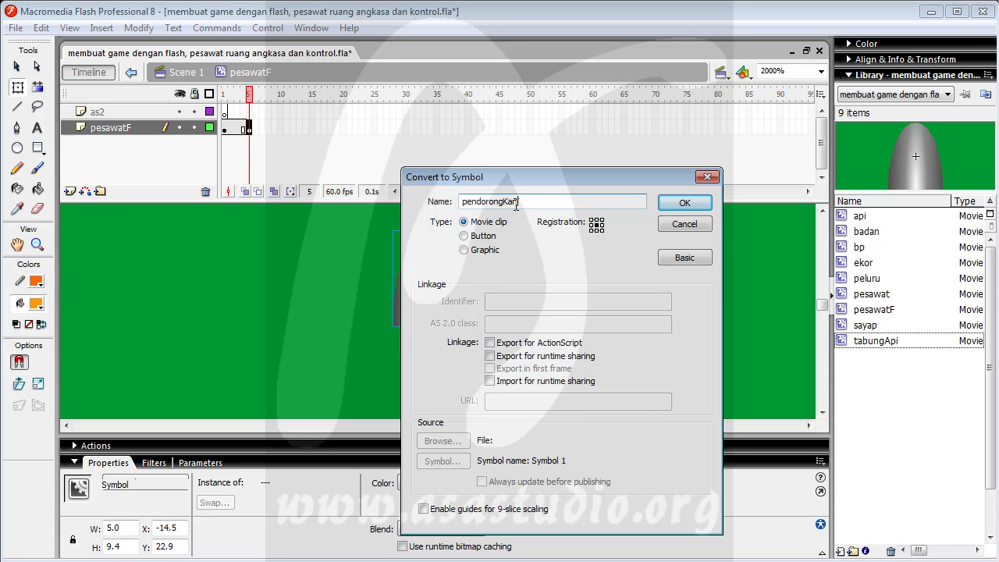
{"action": "left_click", "coordinate": [673, 204]}
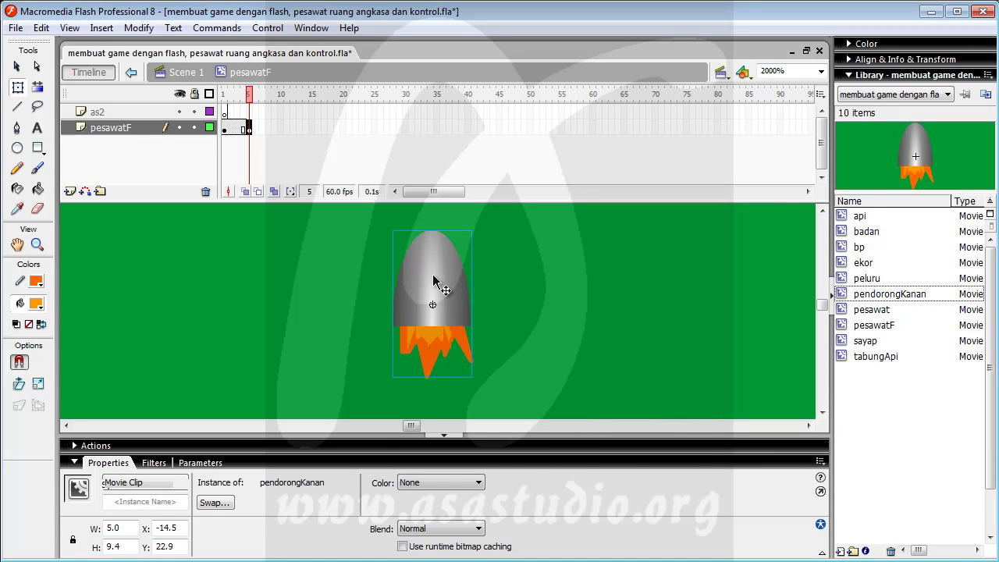
Duplicate the pendorongKanan engine and place the copy to the left of the original, at about X -22.6, Y 22.5
{"action": "left_click", "coordinate": [41, 28]}
{"action": "left_click", "coordinate": [76, 198]}
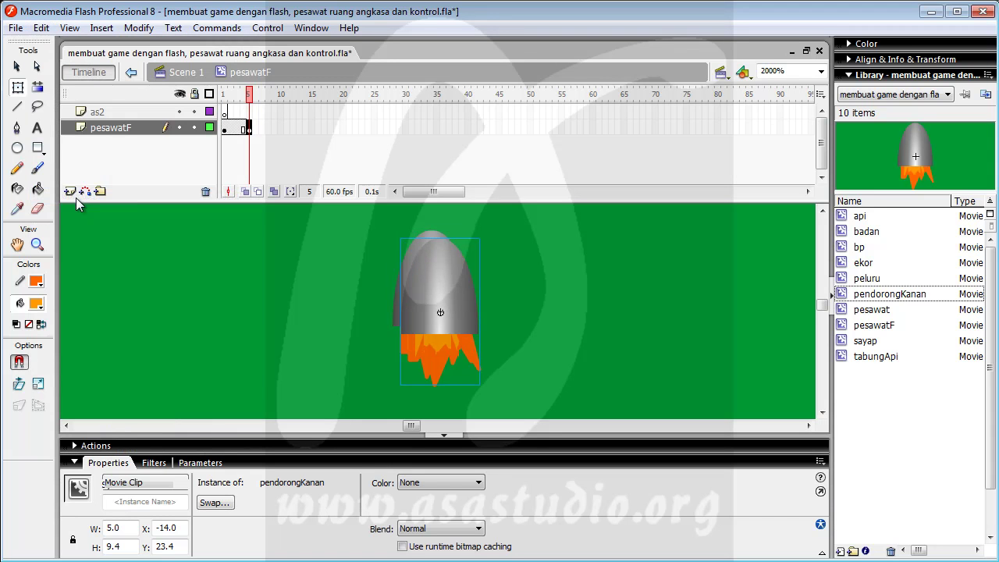
{"action": "left_click_drag", "start_coordinate": [443, 290], "coordinate": [544, 283]}
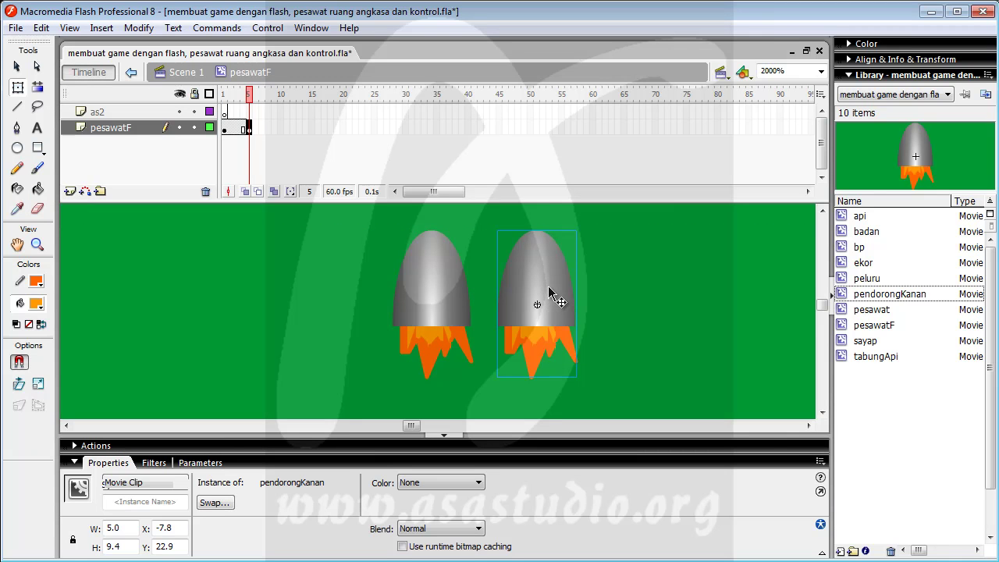
{"action": "left_click", "coordinate": [139, 28]}
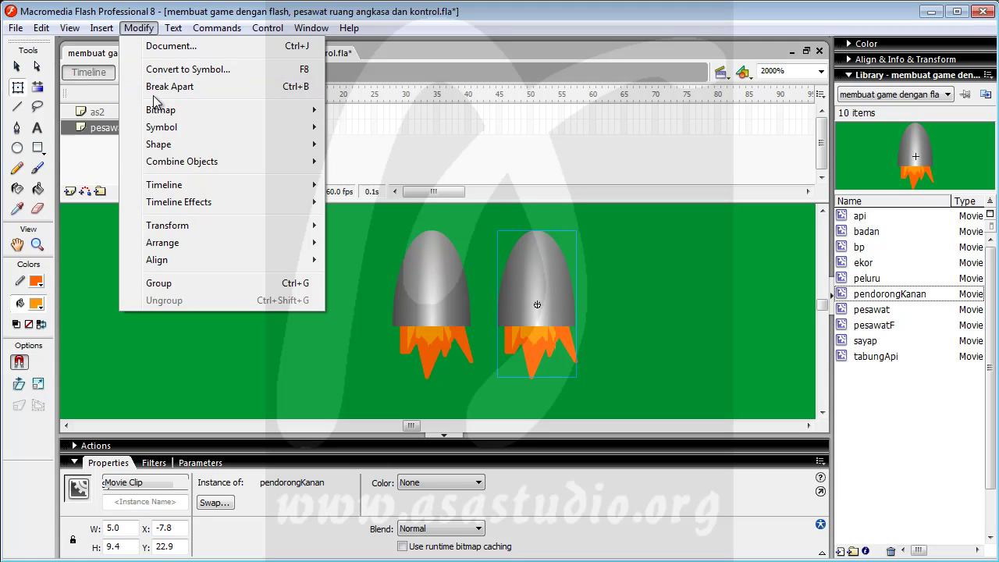
{"action": "left_click", "coordinate": [552, 286]}
{"action": "left_click_drag", "start_coordinate": [552, 284], "coordinate": [322, 280]}
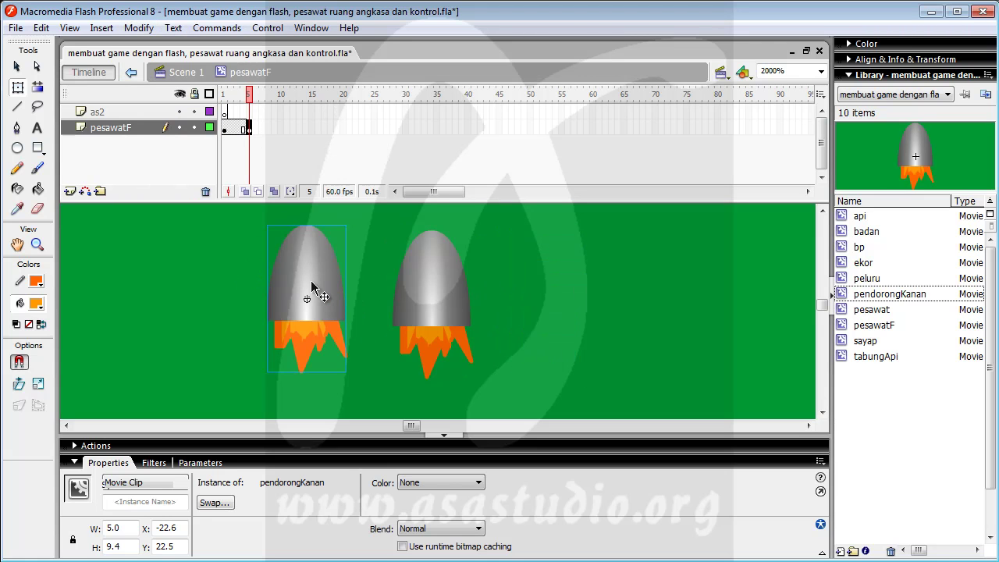
Open the copied pendorongKanan engine for editing and select only its flame
{"action": "double_click", "coordinate": [311, 287]}
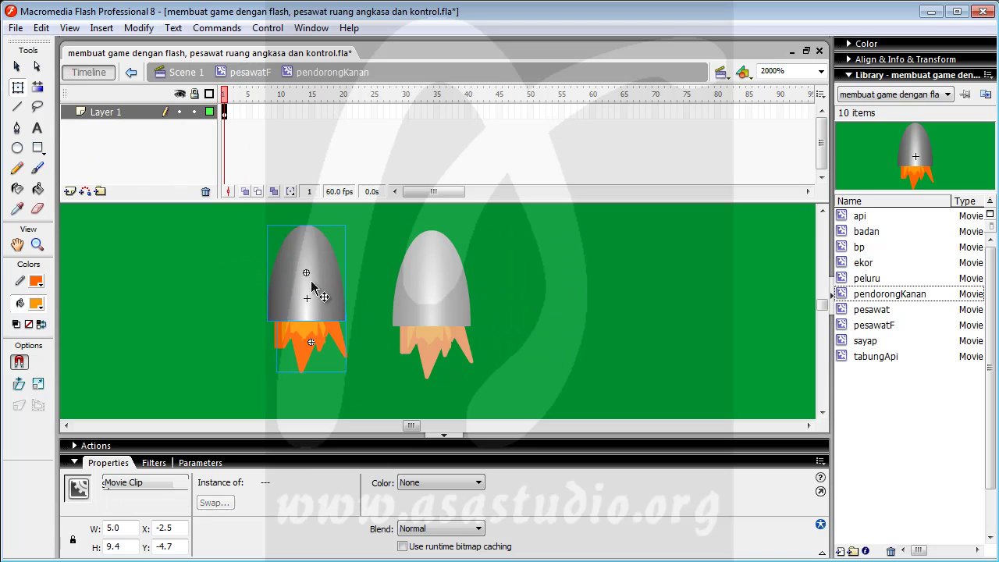
{"action": "left_click", "coordinate": [204, 285]}
{"action": "left_click", "coordinate": [304, 332]}
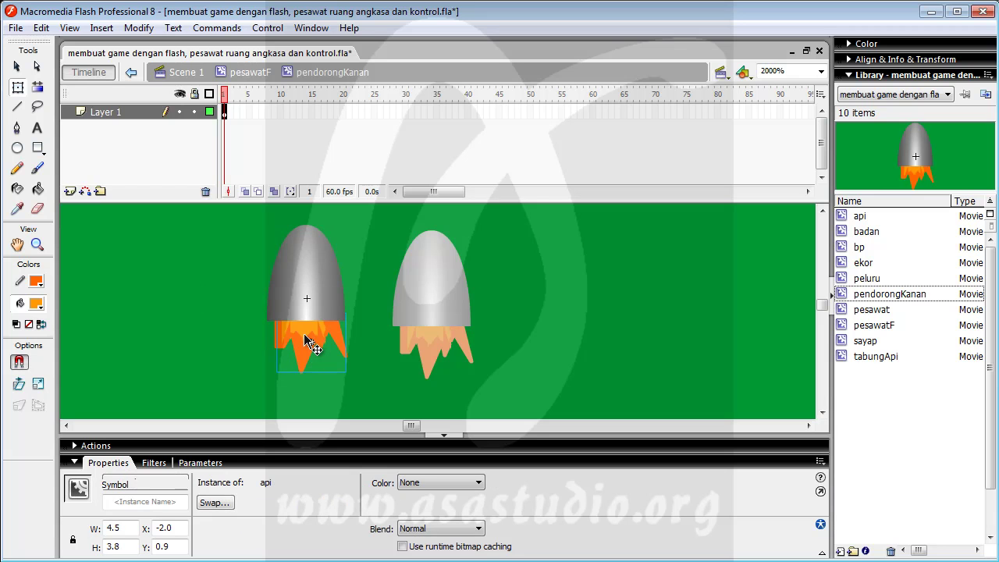
Try to flip the selected flame instance horizontally
{"action": "left_click", "coordinate": [138, 27]}
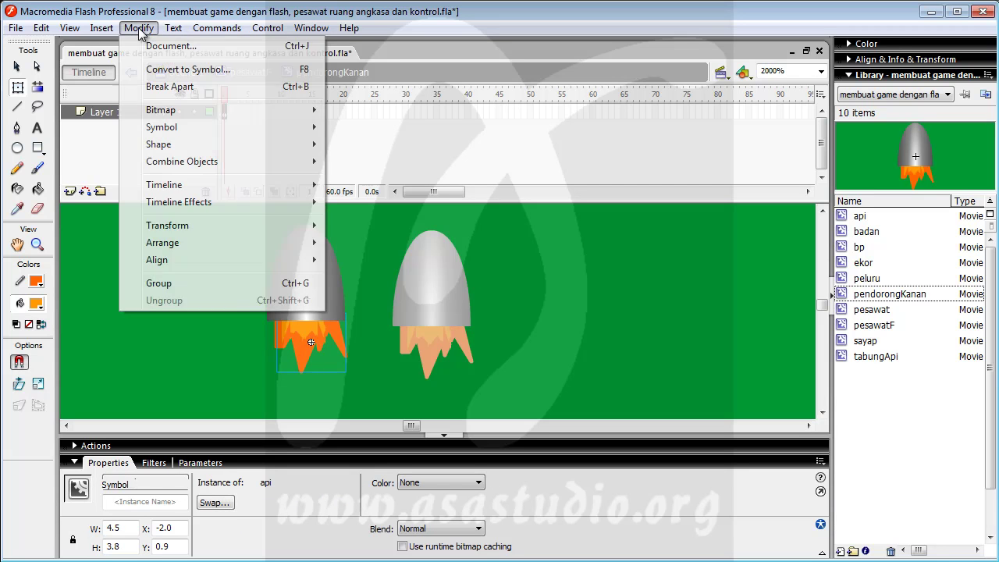
{"action": "mouse_move", "coordinate": [176, 226]}
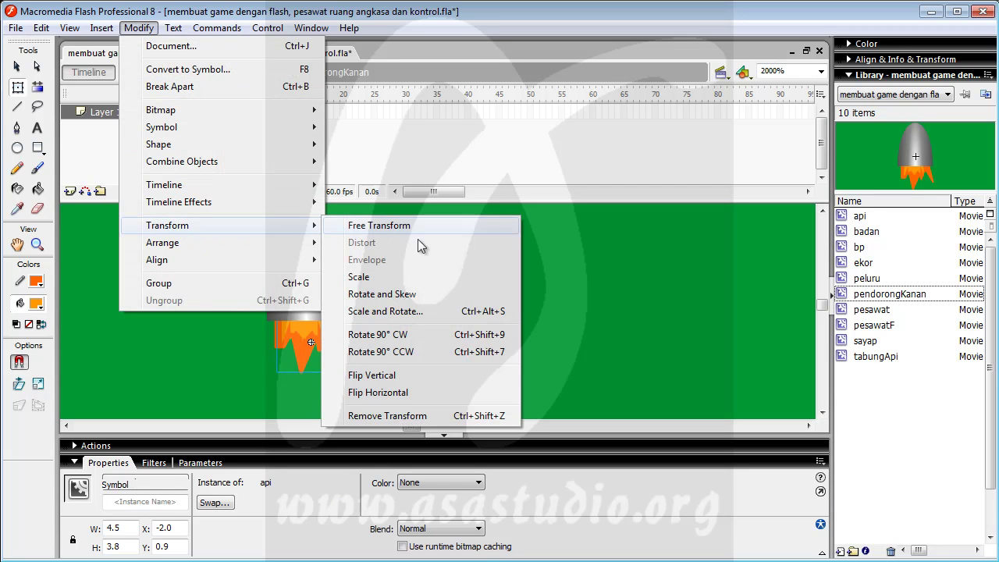
{"action": "left_click", "coordinate": [398, 394]}
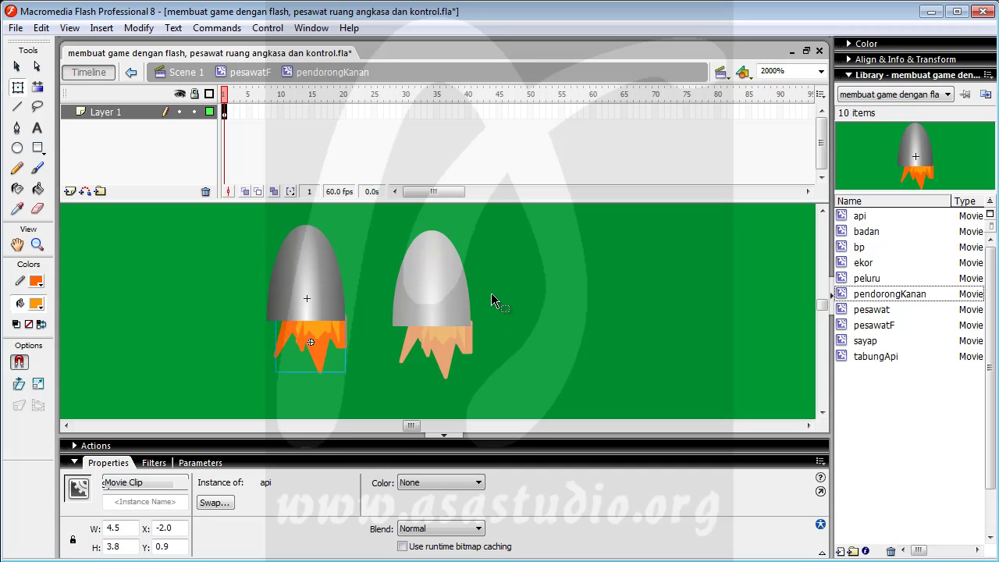
Duplicate the flame's api symbol as a new symbol named api2
{"action": "key", "text": "q"}
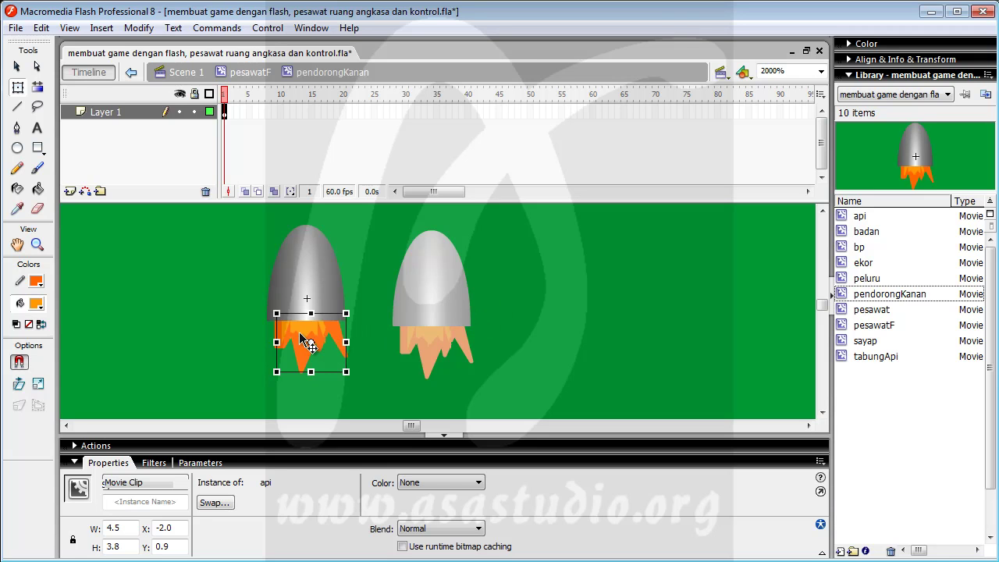
{"action": "left_click", "coordinate": [138, 28]}
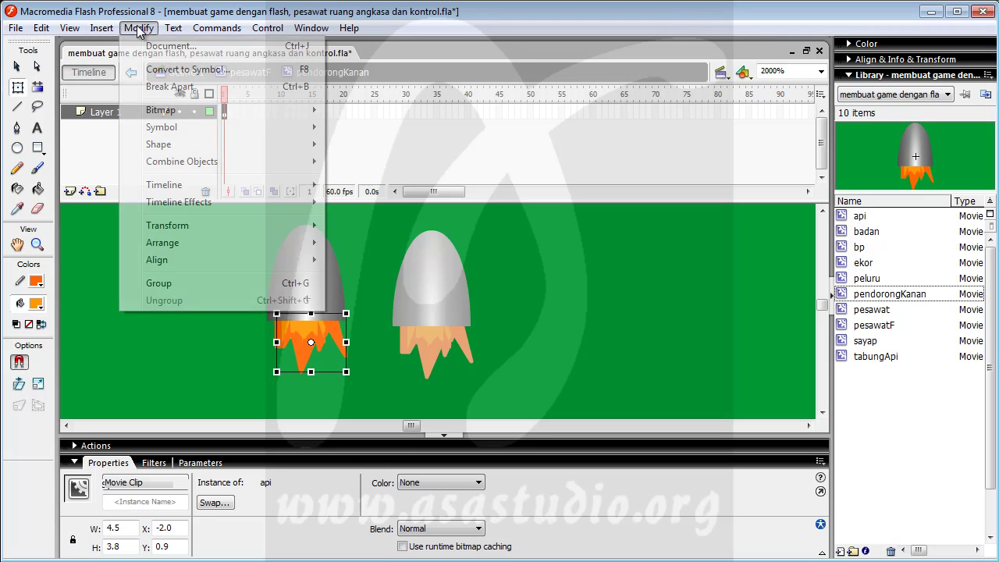
{"action": "mouse_move", "coordinate": [214, 138]}
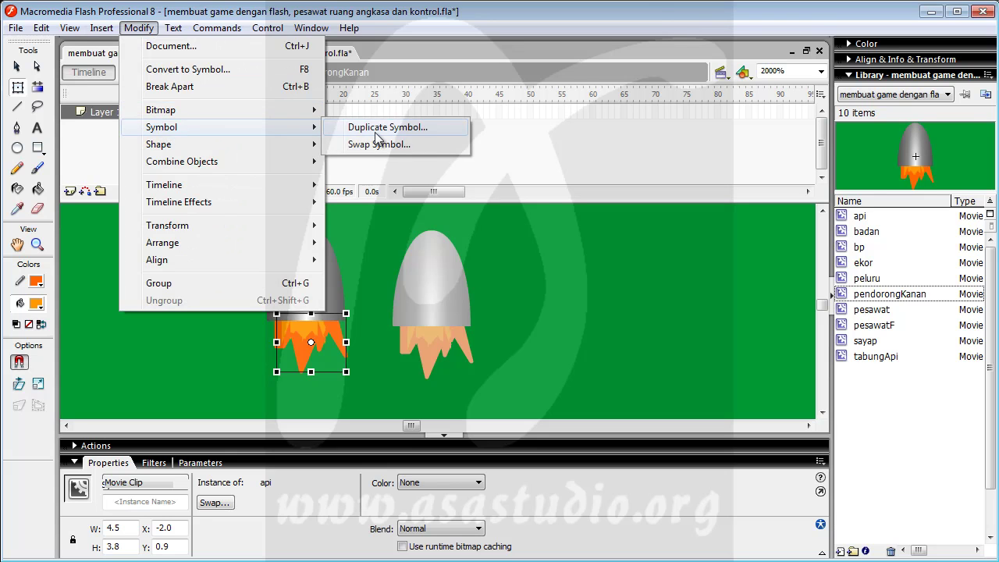
{"action": "left_click", "coordinate": [385, 127]}
{"action": "left_click_drag", "start_coordinate": [580, 348], "coordinate": [536, 361]}
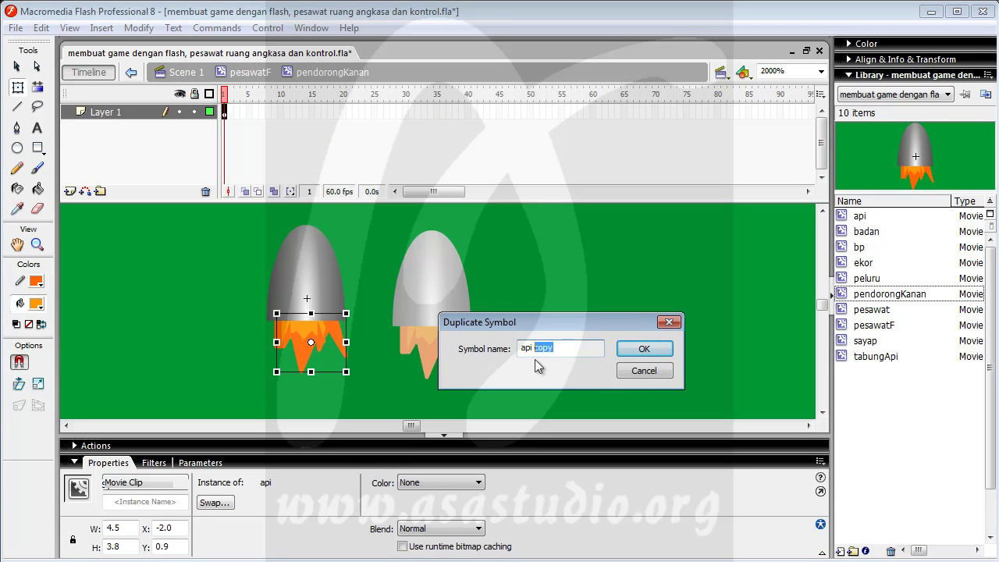
{"action": "type", "text": "2"}
{"action": "left_click", "coordinate": [644, 348]}
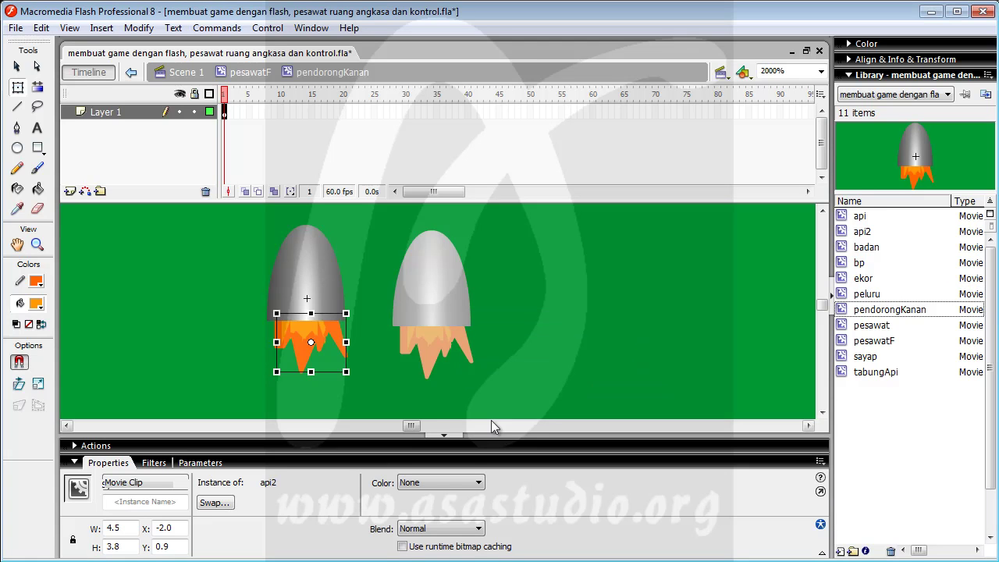
Open the api2 flame for editing and insert a keyframe at frame 19 of Layer 1
{"action": "double_click", "coordinate": [304, 331]}
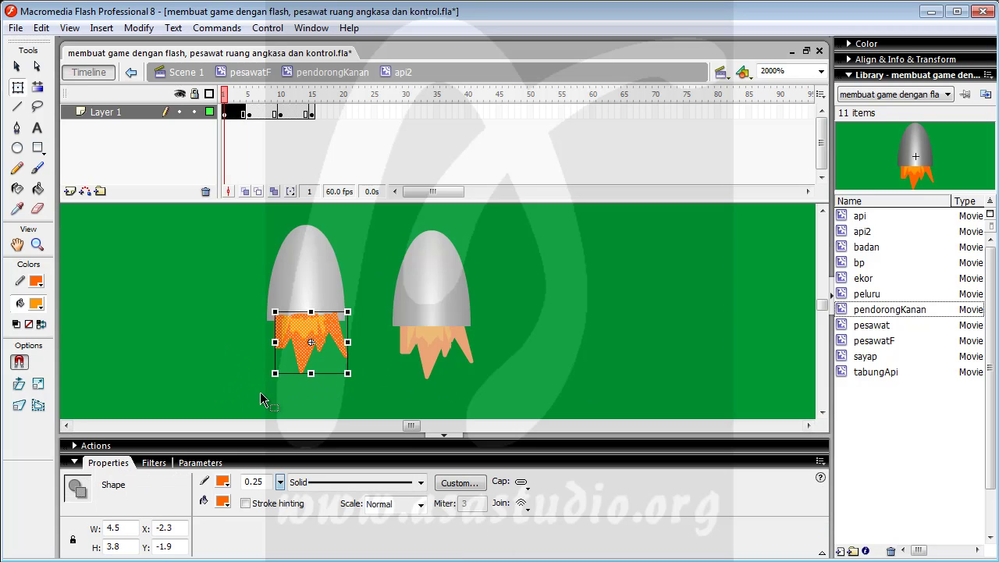
{"action": "double_click", "coordinate": [346, 320]}
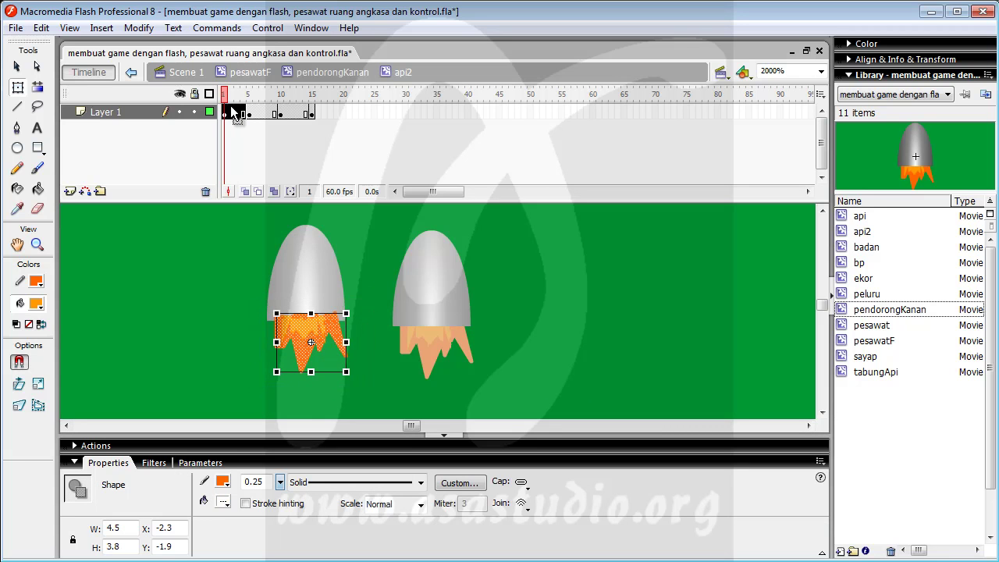
{"action": "left_click_drag", "start_coordinate": [312, 115], "coordinate": [224, 116]}
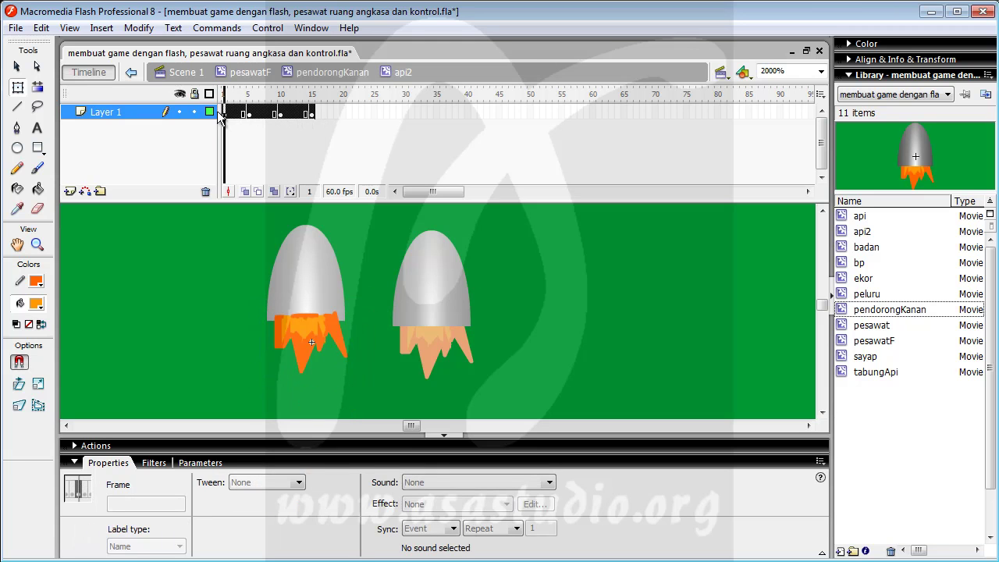
{"action": "left_click", "coordinate": [337, 111]}
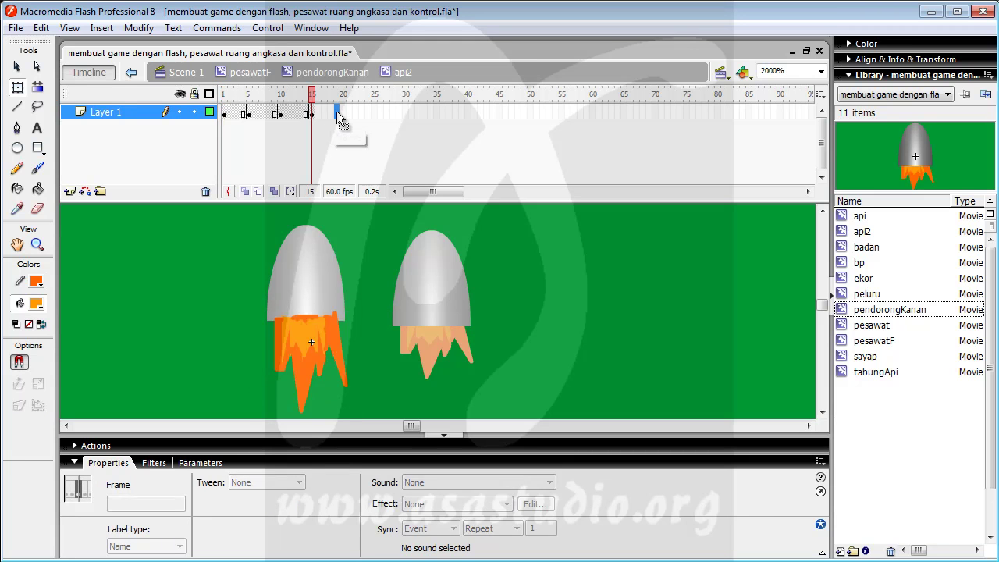
{"action": "right_click", "coordinate": [336, 111]}
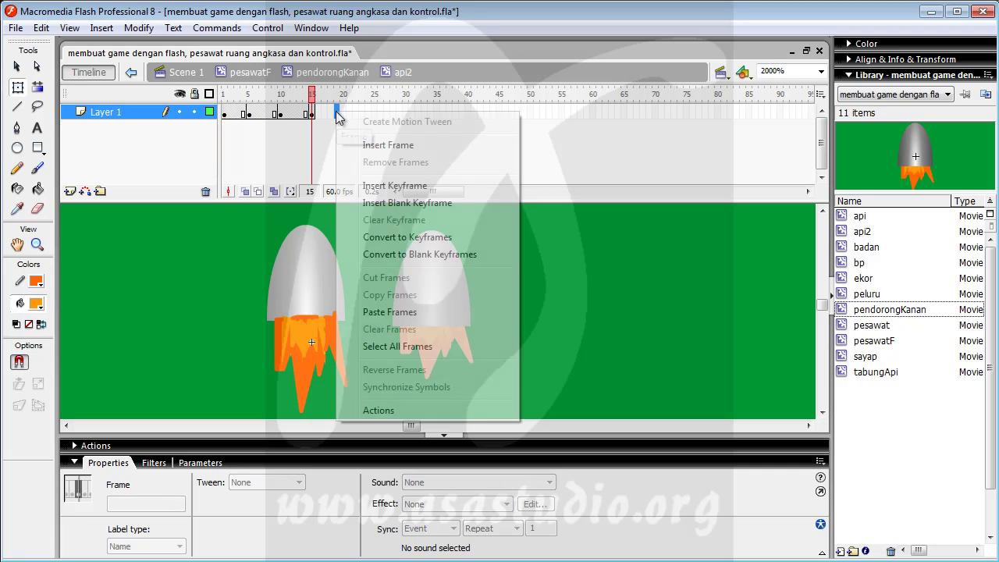
{"action": "left_click", "coordinate": [360, 186]}
Select frames 1 to 19 of api2, enable Always Show Markers and Anchor Onion, and extend the onion range back to frame 1
{"action": "left_click_drag", "start_coordinate": [225, 117], "coordinate": [335, 118]}
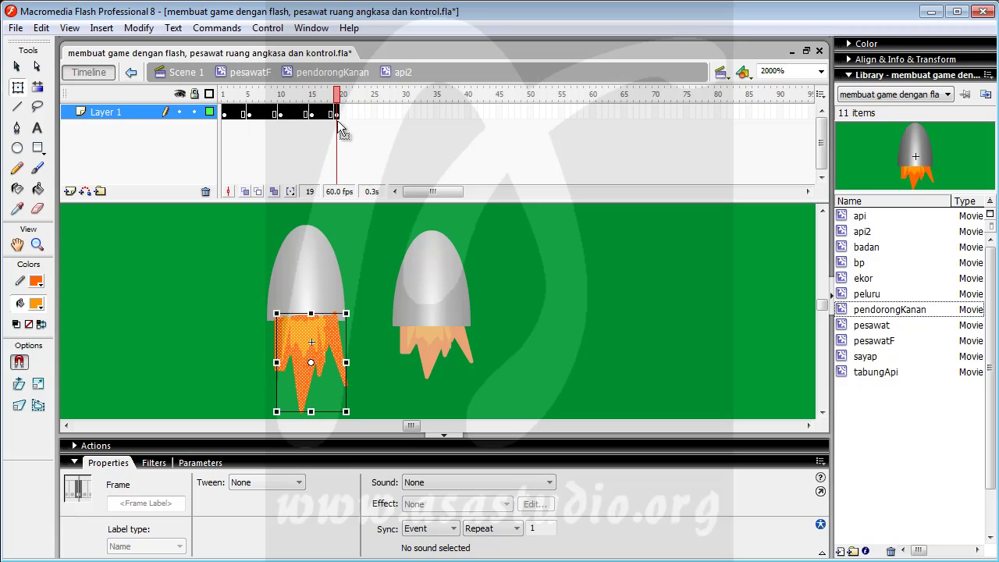
{"action": "left_click", "coordinate": [291, 192]}
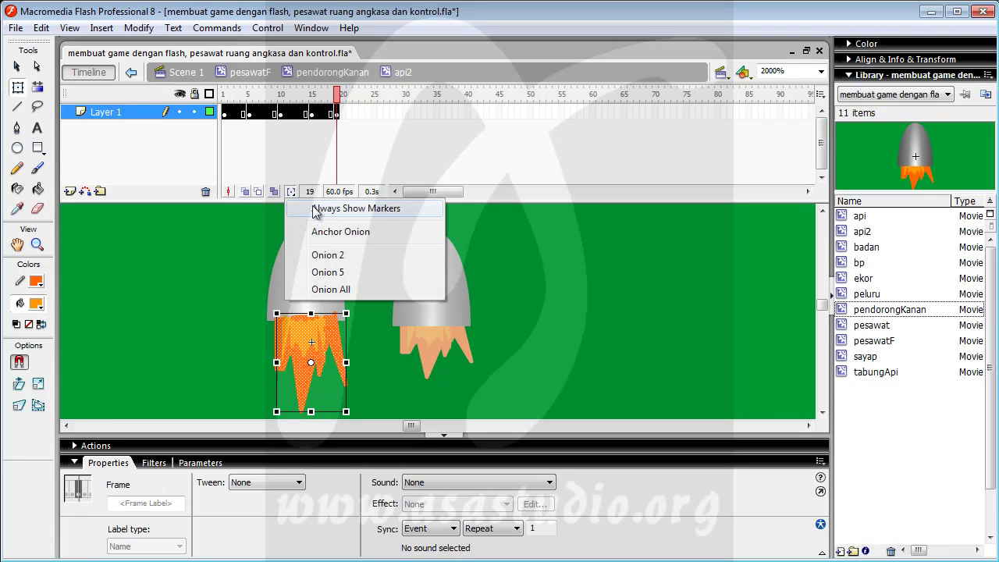
{"action": "left_click", "coordinate": [324, 208]}
{"action": "left_click", "coordinate": [291, 192]}
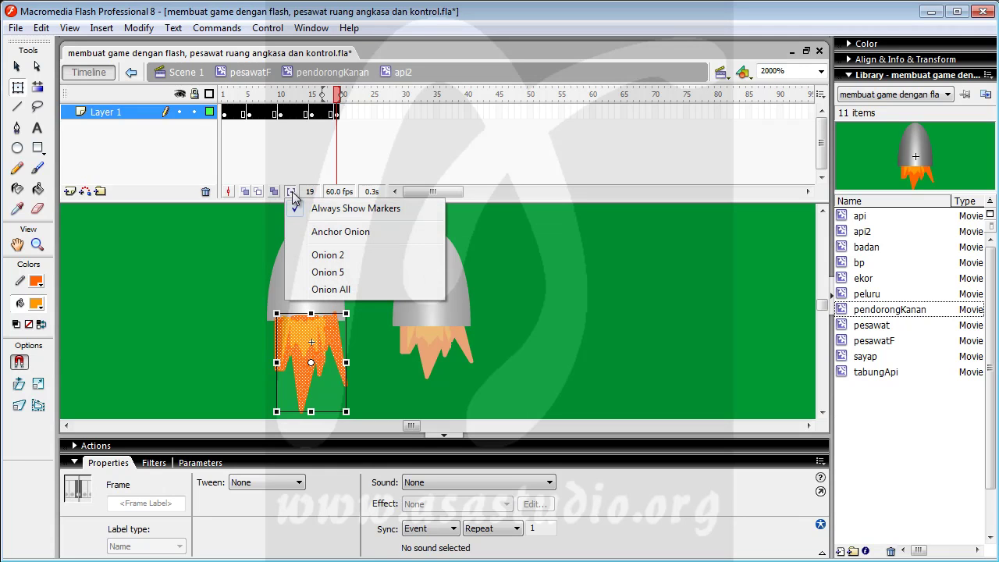
{"action": "left_click", "coordinate": [331, 228]}
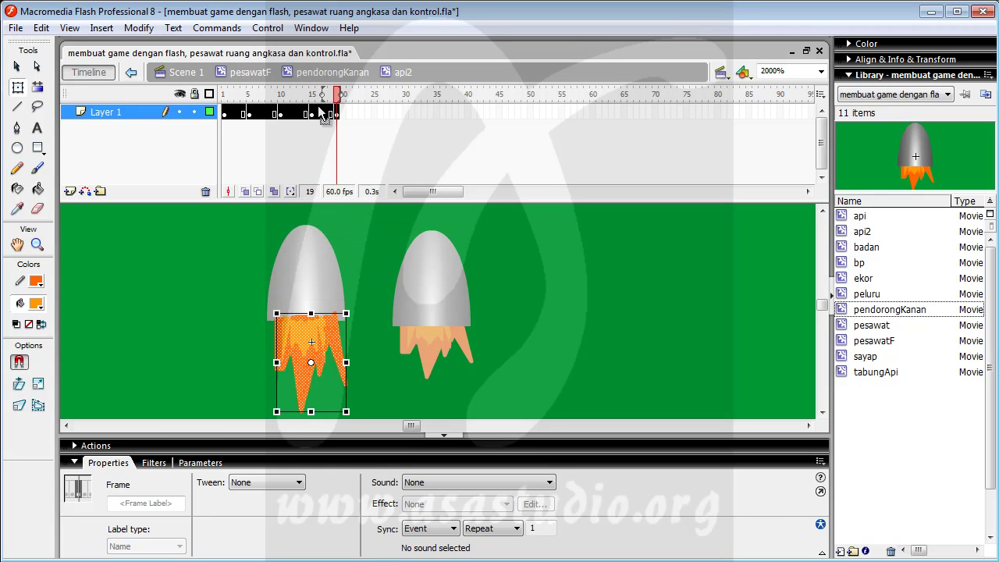
{"action": "left_click_drag", "start_coordinate": [324, 96], "coordinate": [198, 105]}
Flip the frame 19 flame of api2 horizontally, nudge it left to sit beneath the engine body, and deselect it
{"action": "left_click", "coordinate": [143, 29]}
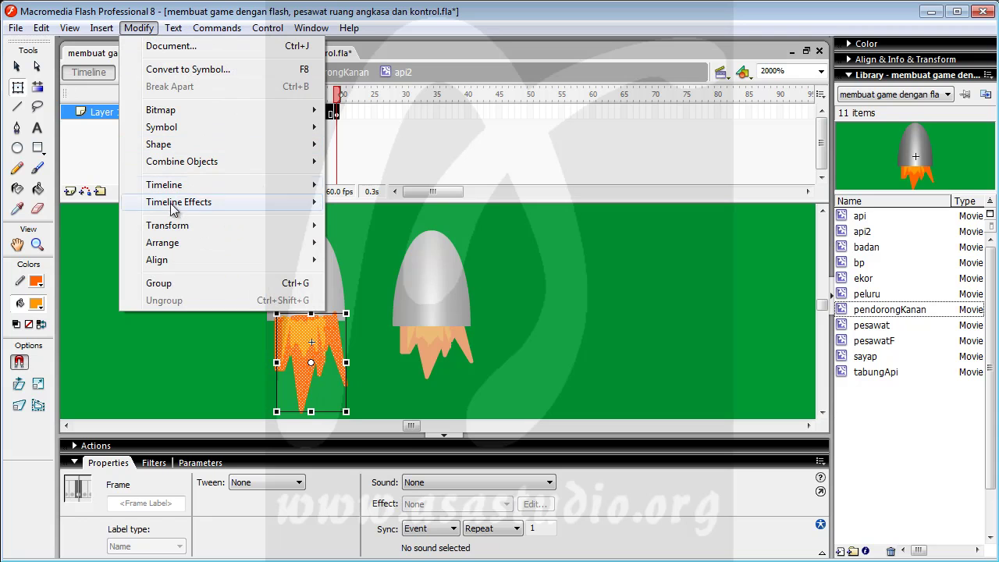
{"action": "mouse_move", "coordinate": [173, 226]}
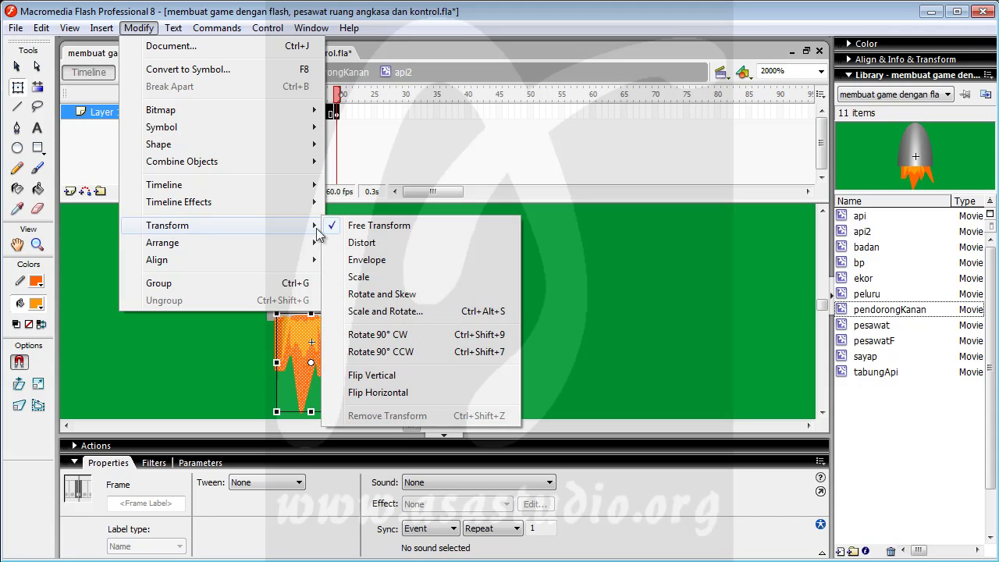
{"action": "left_click", "coordinate": [417, 393]}
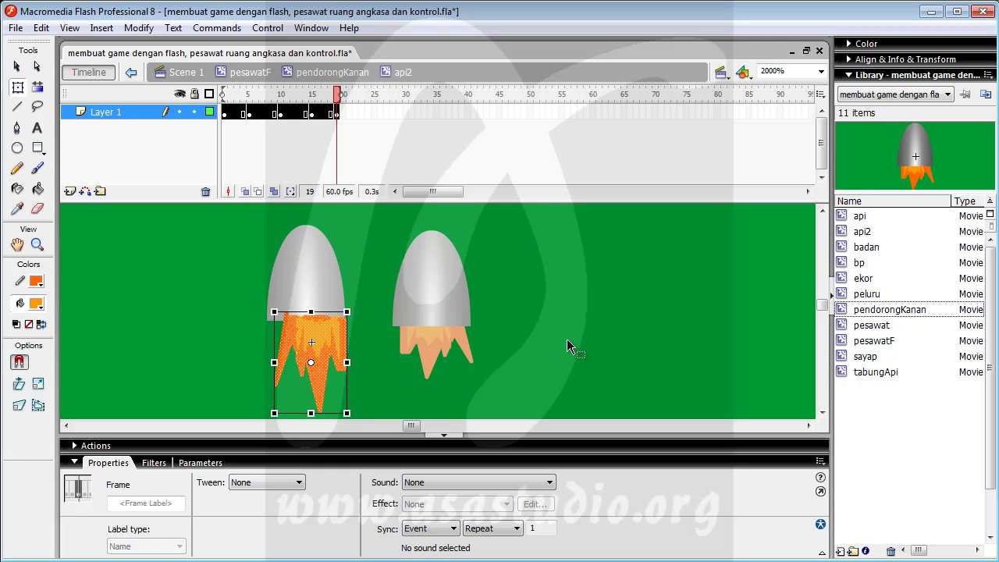
{"action": "key", "text": "Left"}
{"action": "key", "text": "Left"}
{"action": "key", "text": "Left"}
{"action": "key", "text": "Left"}
{"action": "key", "text": "Left"}
{"action": "key", "text": "Left"}
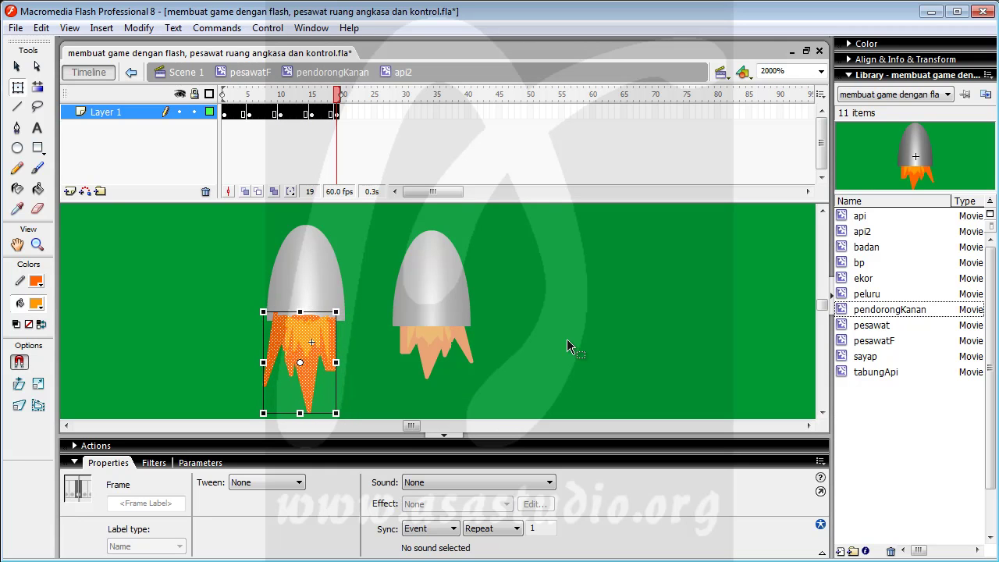
{"action": "left_click", "coordinate": [397, 246]}
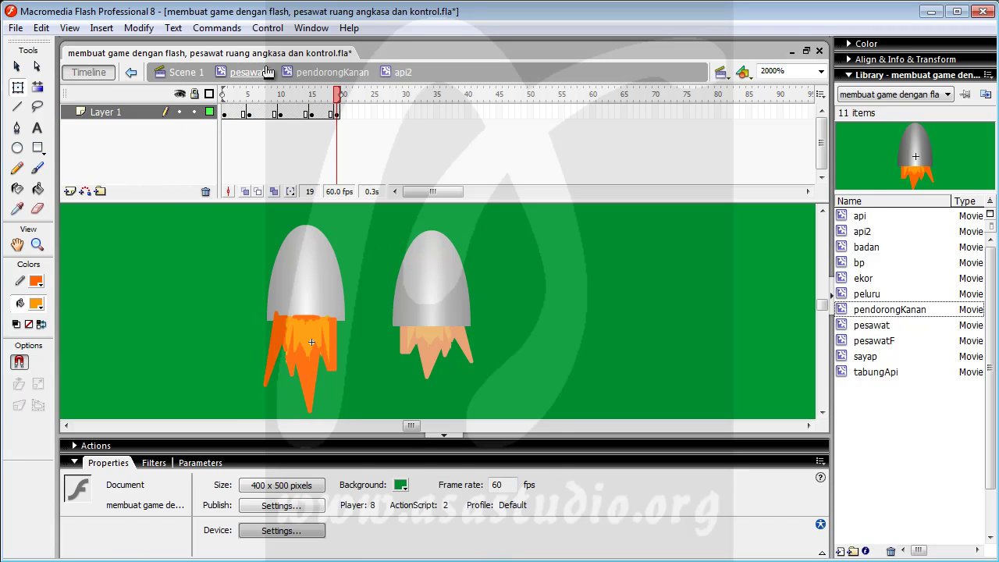
Leave the api2 flame and go back through pendorongKanan and pesawatF to Scene 1
{"action": "left_click", "coordinate": [320, 73]}
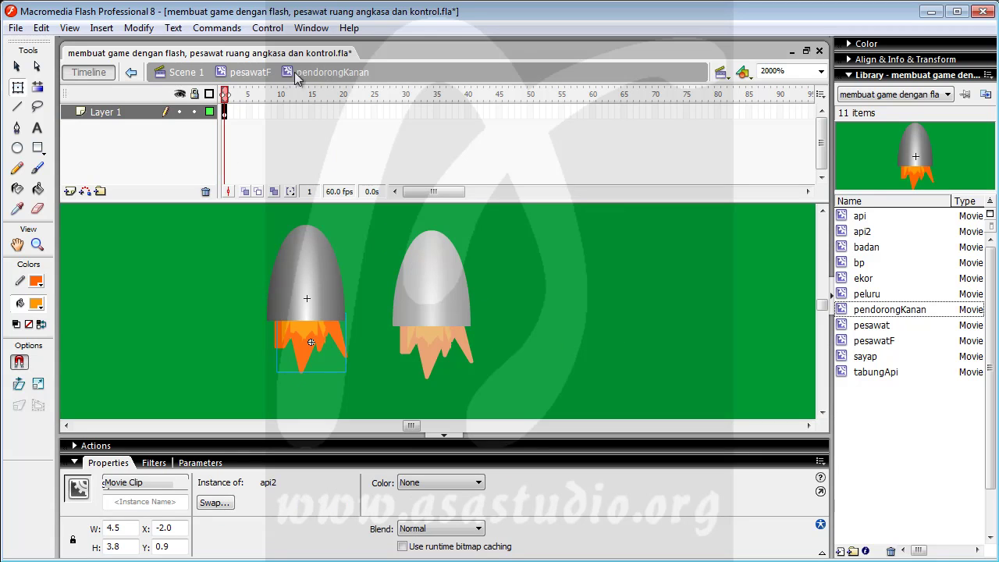
{"action": "left_click", "coordinate": [363, 385]}
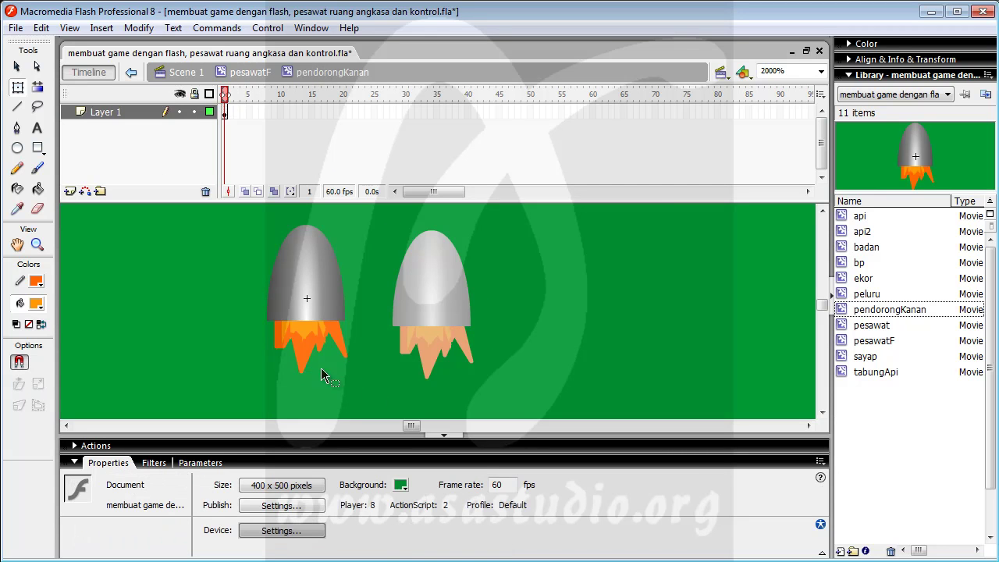
{"action": "left_click", "coordinate": [242, 73]}
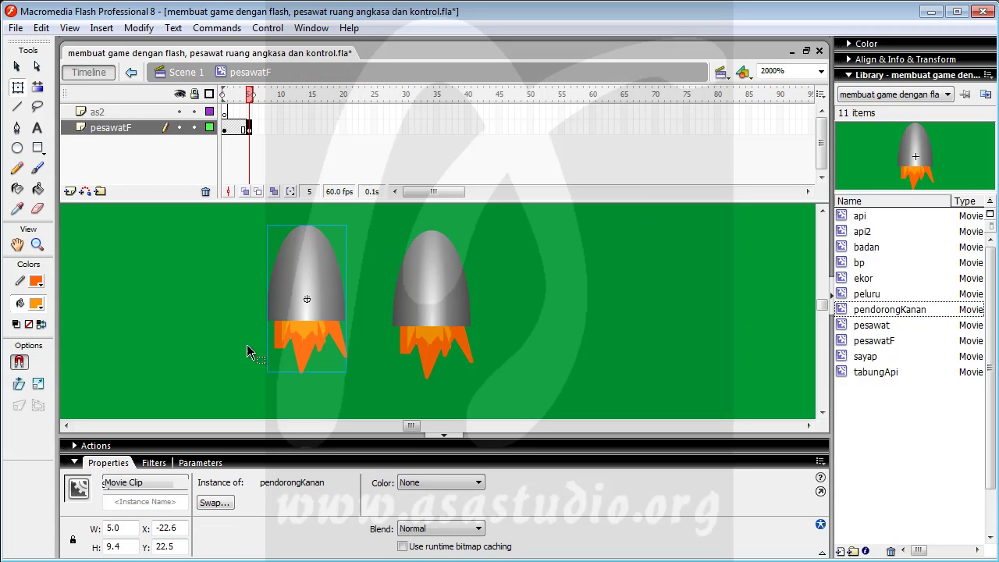
{"action": "left_click", "coordinate": [192, 74]}
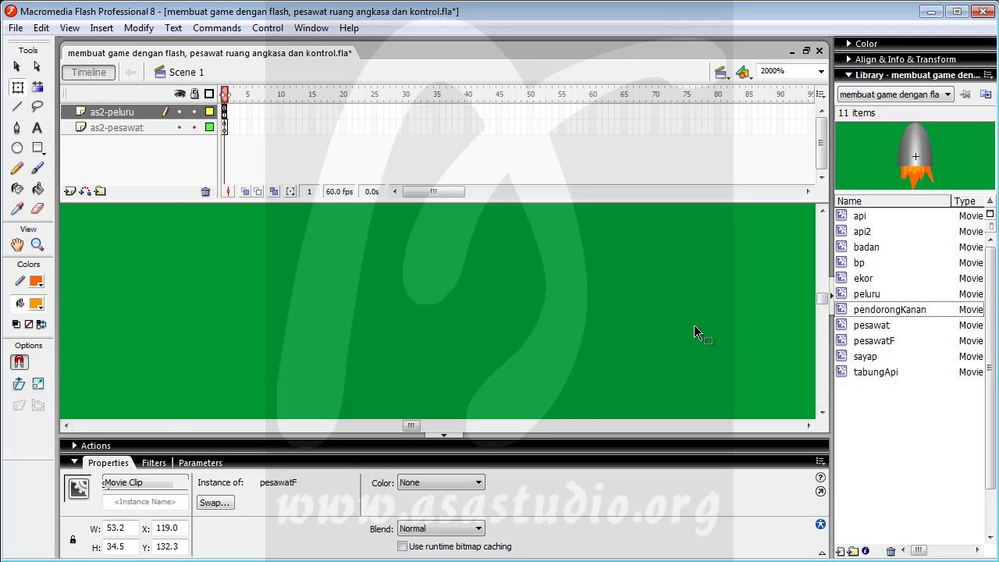
Place an instance of the pendorongKanan clip from the library just below the ship's right wing in Scene 1
{"action": "key", "text": "ctrl+minus"}
{"action": "key", "text": "ctrl+minus"}
{"action": "key", "text": "ctrl+minus"}
{"action": "key", "text": "ctrl+minus"}
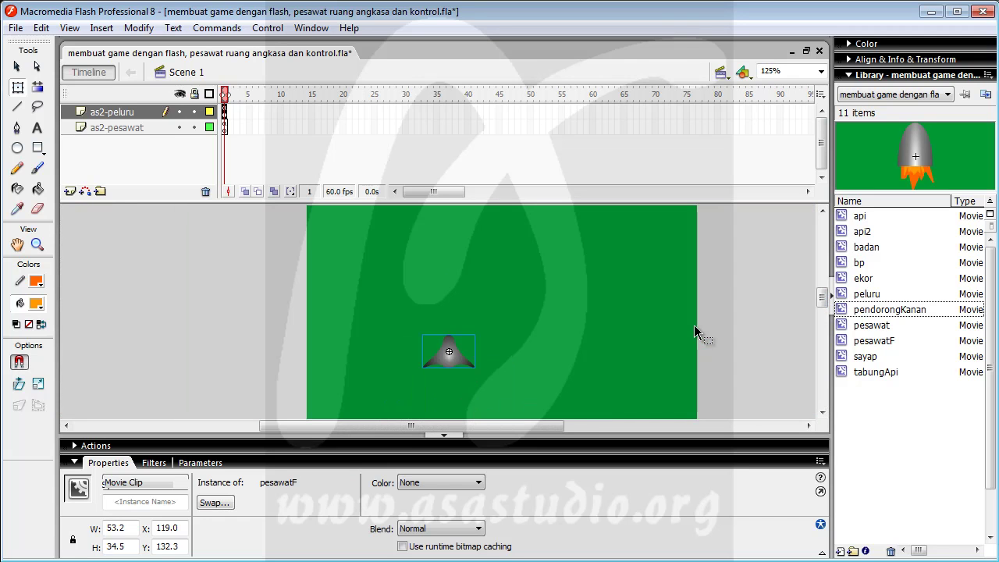
{"action": "key", "text": "ctrl+equal"}
{"action": "key", "text": "ctrl+equal"}
{"action": "left_click", "coordinate": [843, 312]}
{"action": "left_click_drag", "start_coordinate": [845, 311], "coordinate": [507, 384]}
{"action": "left_click_drag", "start_coordinate": [823, 303], "coordinate": [824, 305]}
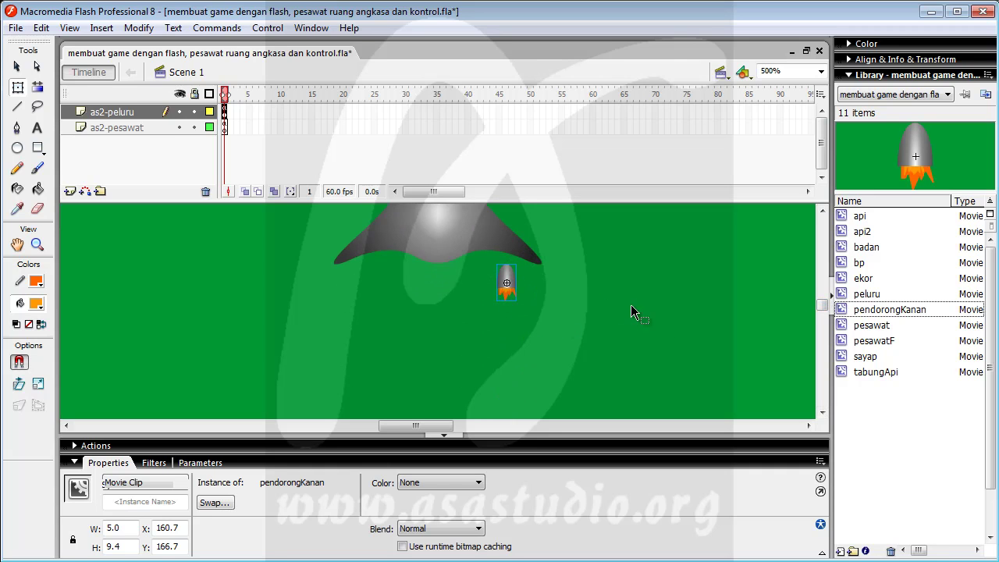
Nudge the pendorongKanan instance up and left against the ship's right wing, to X 155.8 and Y 159.4
{"action": "key", "text": "Up"}
{"action": "key", "text": "Up"}
{"action": "key", "text": "Up"}
{"action": "key", "text": "Up"}
{"action": "key", "text": "Up"}
{"action": "key", "text": "Up"}
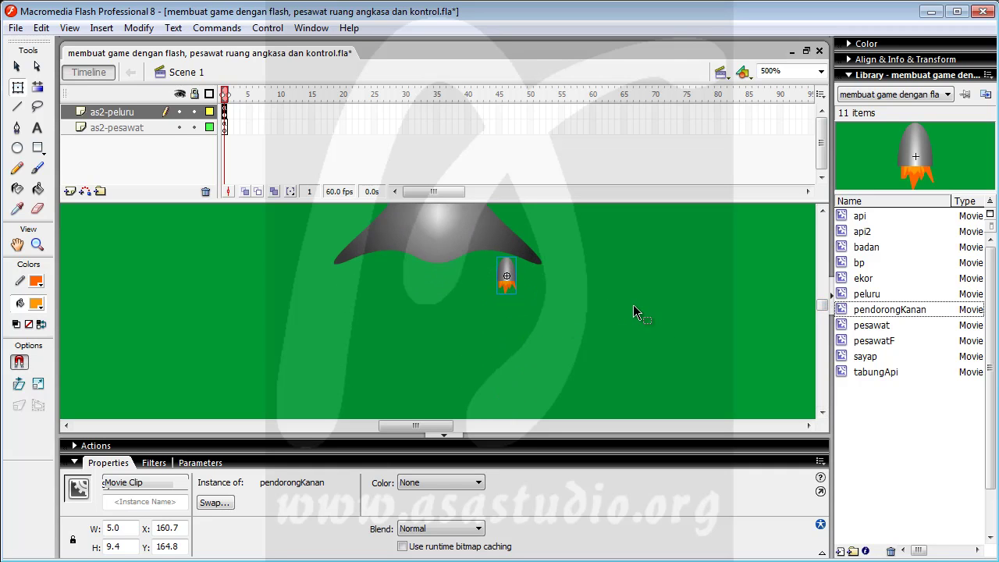
{"action": "key", "text": "Left"}
{"action": "key", "text": "Left"}
{"action": "key", "text": "Left"}
{"action": "key", "text": "Left"}
{"action": "key", "text": "Left"}
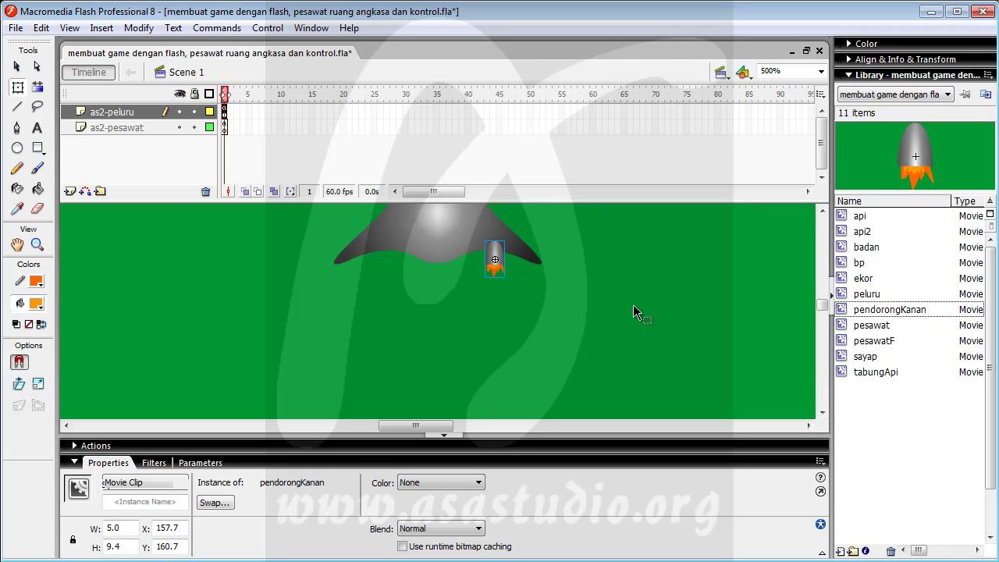
{"action": "key", "text": "Up"}
{"action": "key", "text": "Up"}
{"action": "key", "text": "Up"}
{"action": "key", "text": "Up"}
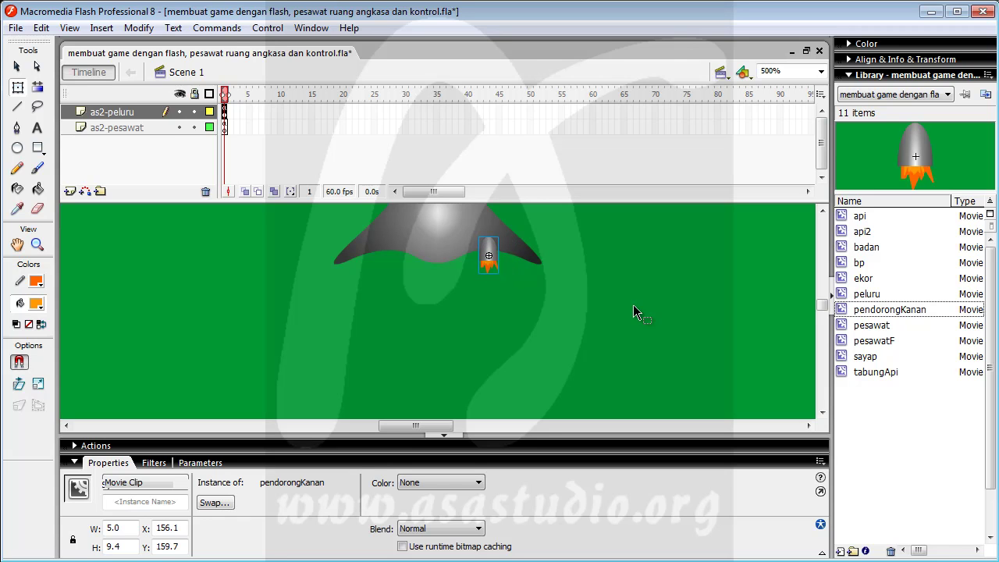
{"action": "key", "text": "Left"}
Copy the pendorongKanan instance and paste the copy in place
{"action": "left_click", "coordinate": [41, 28]}
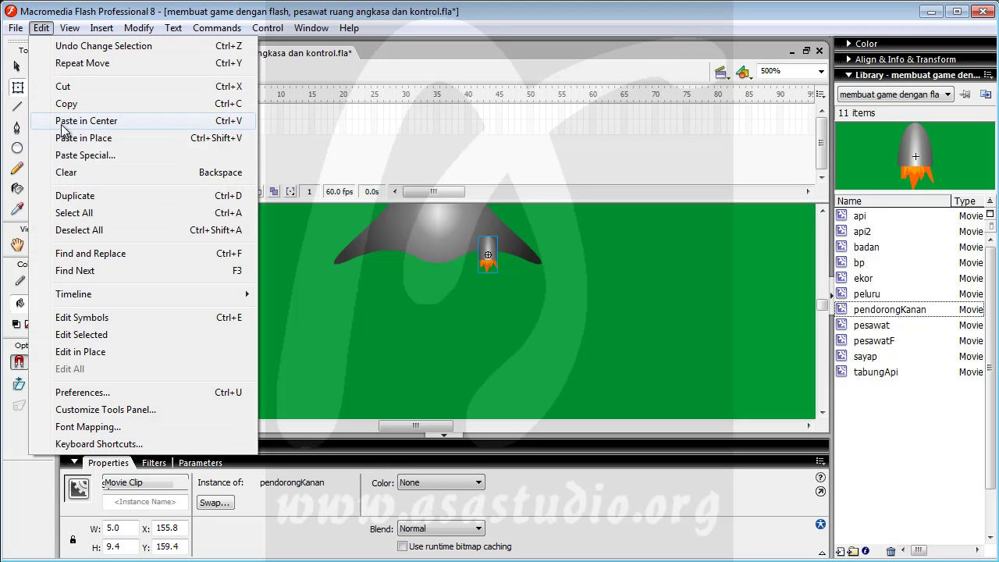
{"action": "left_click", "coordinate": [66, 105]}
{"action": "left_click", "coordinate": [45, 31]}
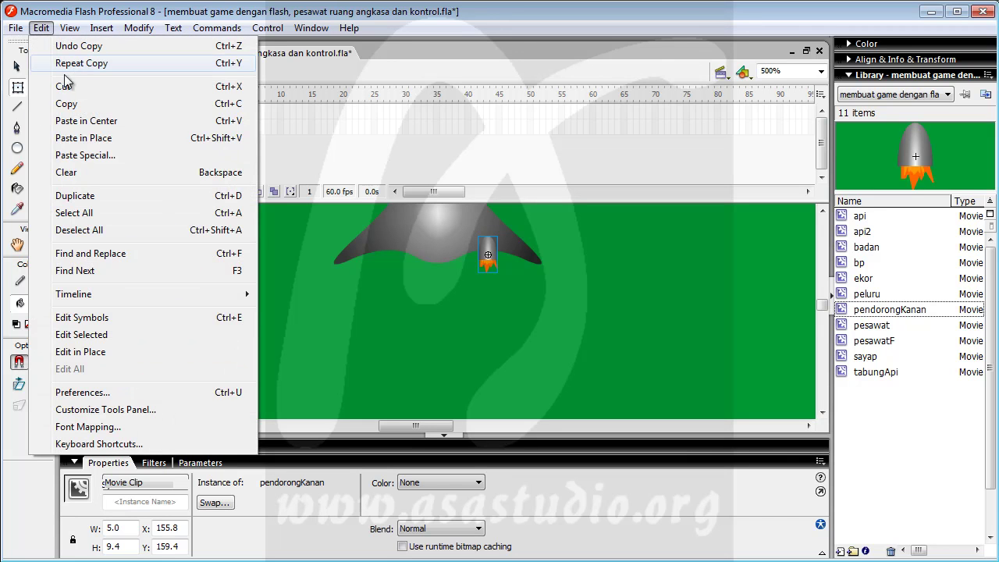
{"action": "left_click", "coordinate": [93, 138]}
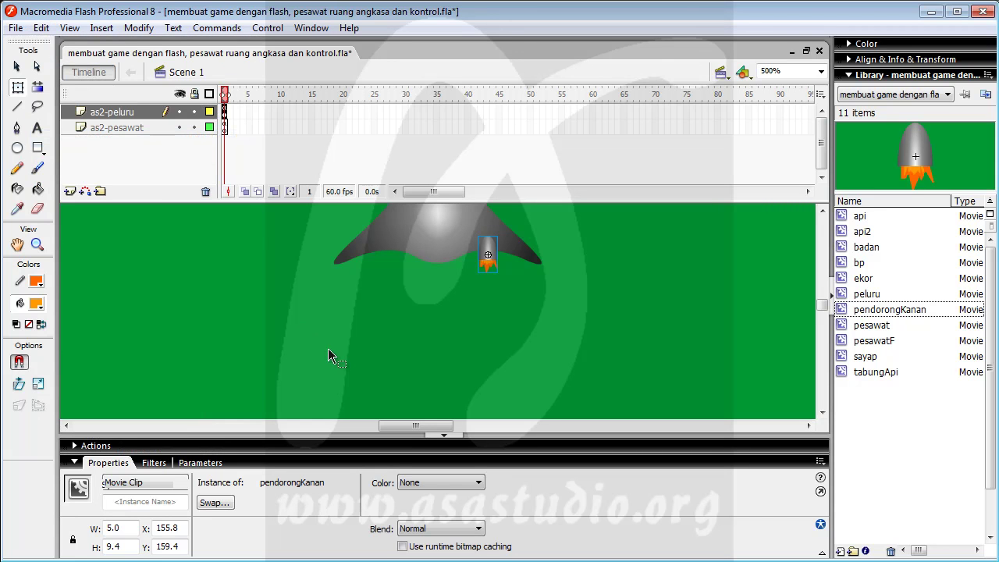
Nudge the engine copy left to the ship's left wing, at X 131.1
{"action": "key", "text": "Left"}
{"action": "key", "text": "Left"}
{"action": "key", "text": "Left"}
{"action": "key", "text": "Left"}
{"action": "key", "text": "Left"}
{"action": "key", "text": "Left"}
{"action": "key", "text": "Left"}
{"action": "key", "text": "Left"}
{"action": "key", "text": "Left"}
{"action": "key", "text": "Left"}
{"action": "key", "text": "Left"}
{"action": "key", "text": "Left"}
{"action": "key", "text": "Left"}
{"action": "key", "text": "Left"}
{"action": "key", "text": "Left"}
{"action": "key", "text": "Left"}
{"action": "key", "text": "Left"}
{"action": "key", "text": "Left"}
{"action": "key", "text": "Left"}
{"action": "key", "text": "Left"}
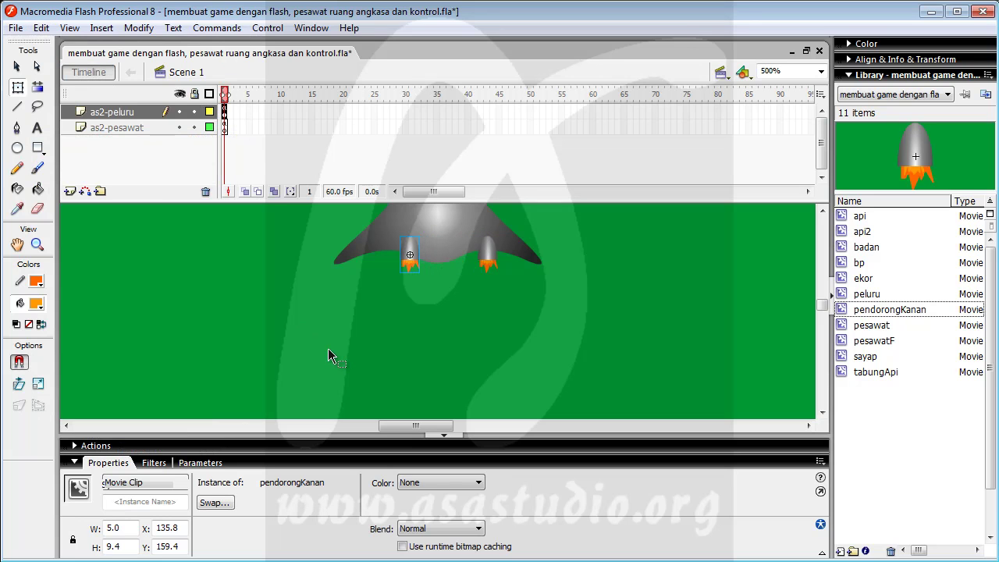
{"action": "key", "text": "Left"}
{"action": "key", "text": "Left"}
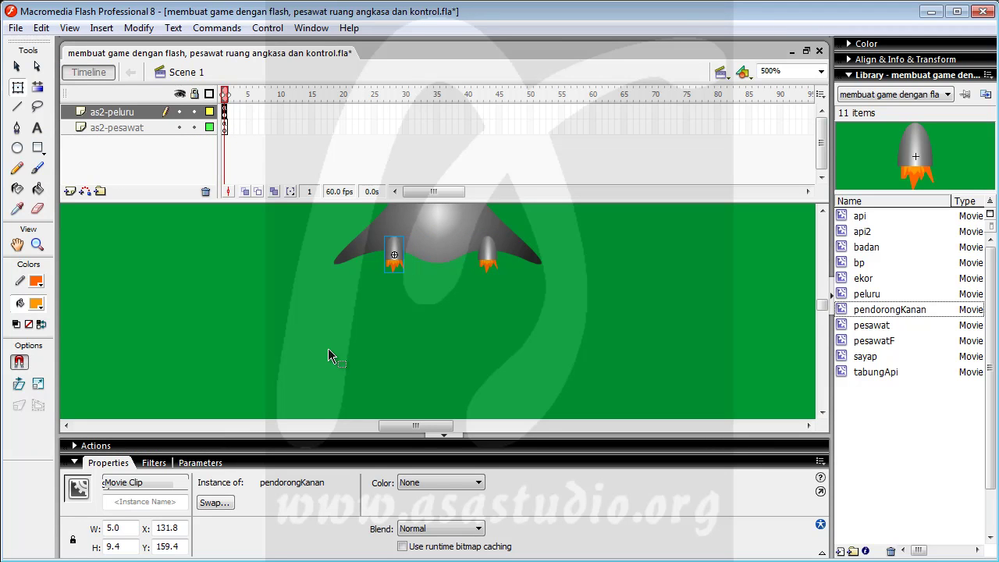
{"action": "left_click", "coordinate": [821, 210]}
{"action": "left_click", "coordinate": [822, 211]}
{"action": "left_click", "coordinate": [821, 210]}
{"action": "left_click", "coordinate": [822, 211]}
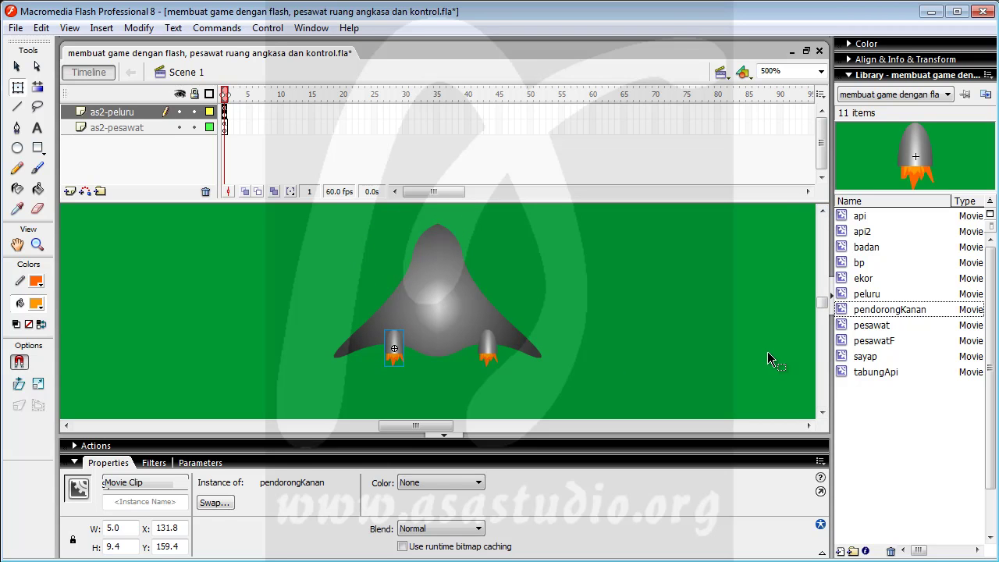
{"action": "left_click", "coordinate": [547, 385]}
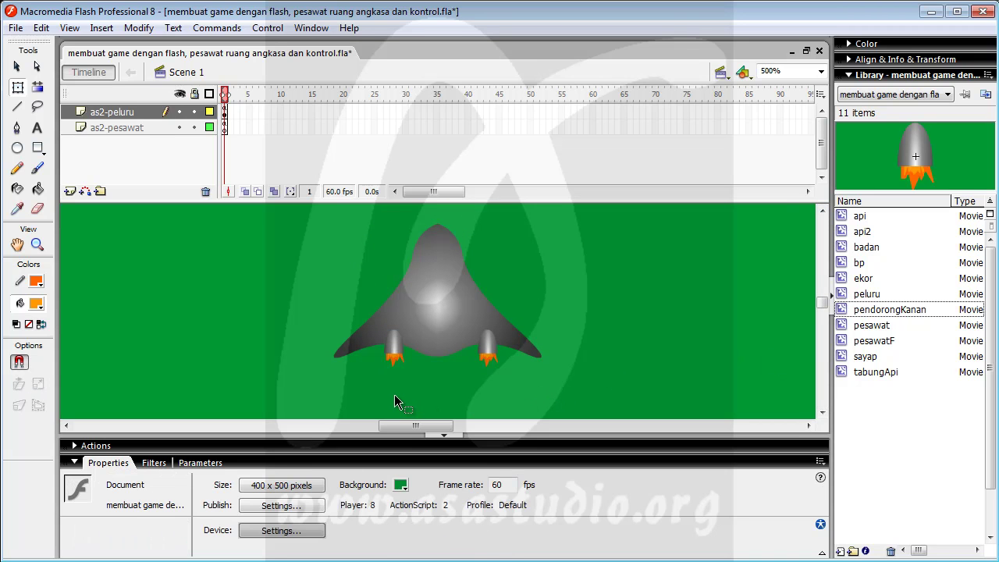
{"action": "left_click", "coordinate": [395, 344]}
{"action": "key", "text": "Left"}
Select only the two engine instances and convert them into a movie clip symbol named pendorong
{"action": "left_click_drag", "start_coordinate": [369, 381], "coordinate": [506, 361]}
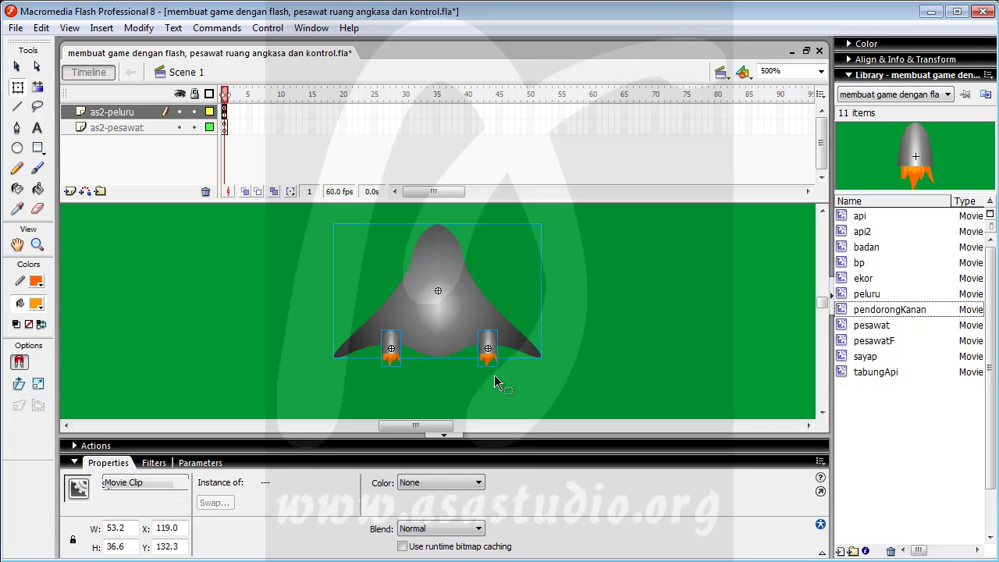
{"action": "left_click", "coordinate": [396, 390]}
{"action": "left_click", "coordinate": [394, 344]}
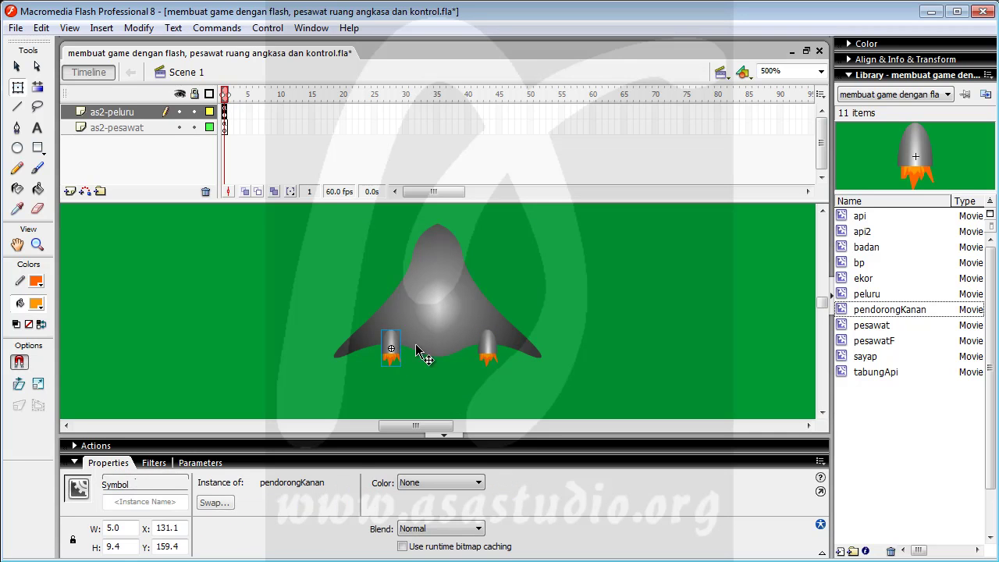
{"action": "left_click", "coordinate": [490, 351], "text": "shift"}
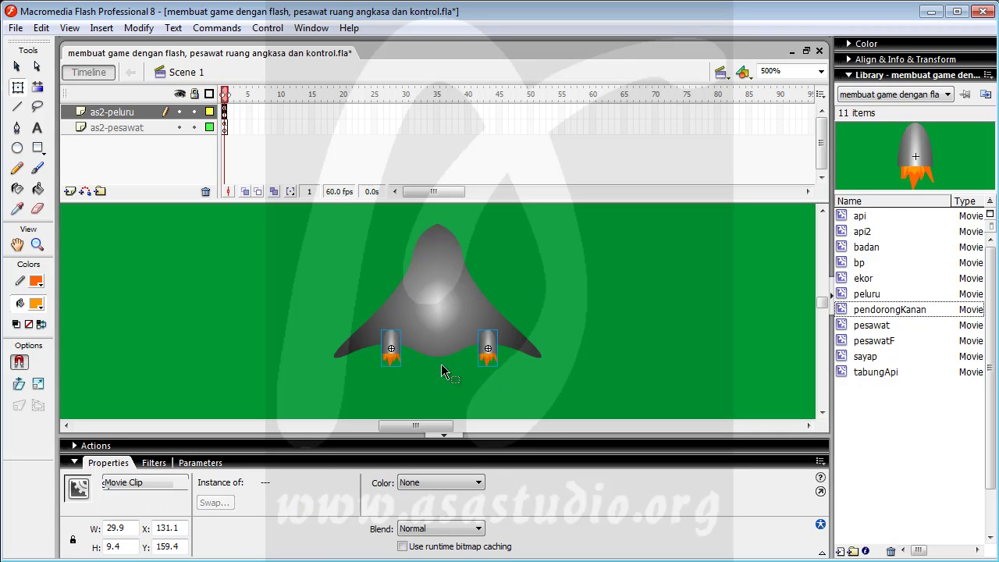
{"action": "left_click", "coordinate": [139, 29]}
{"action": "left_click", "coordinate": [157, 68]}
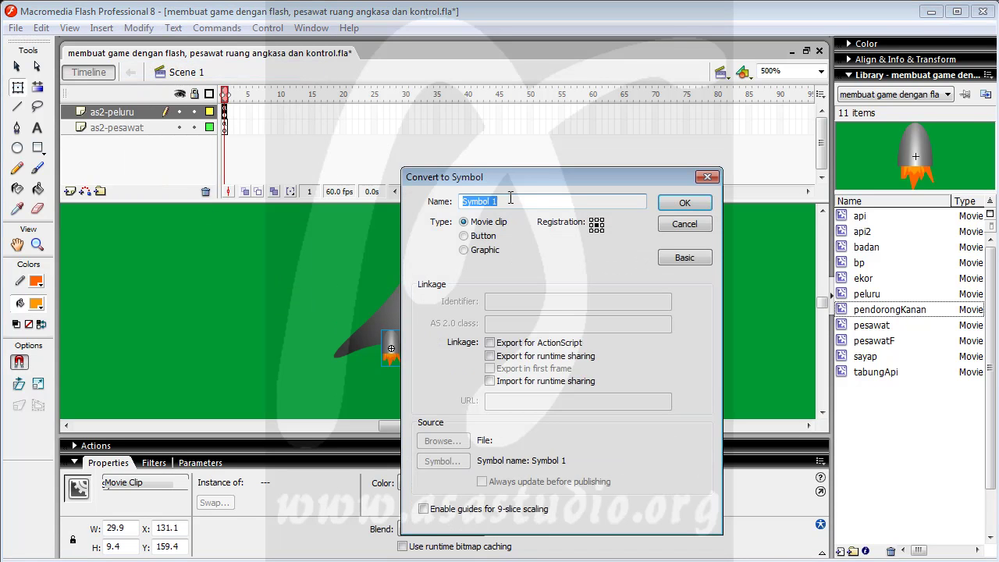
{"action": "type", "text": "pen"}
{"action": "left_click", "coordinate": [684, 203]}
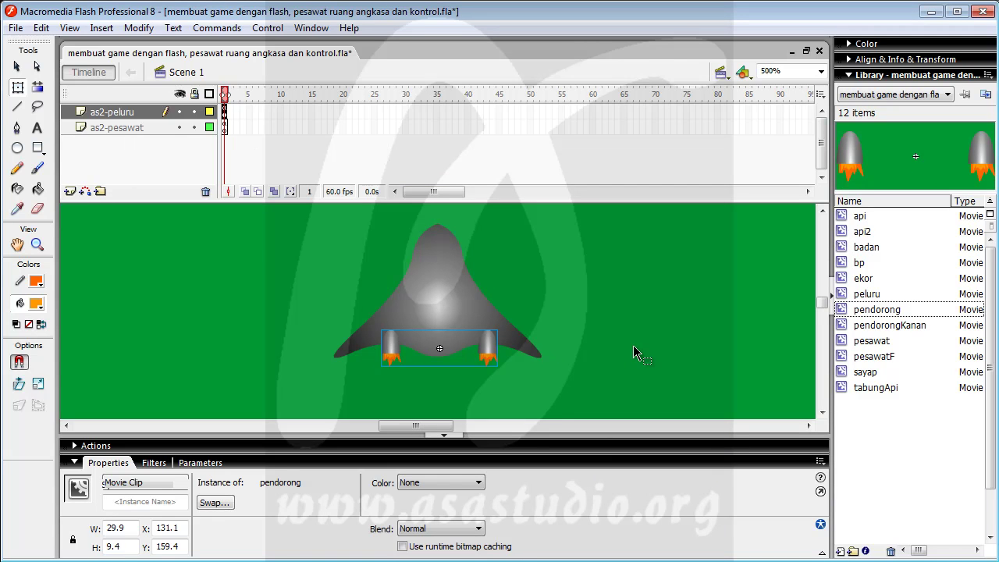
Delete the pendorong instance from Scene 1 and open the pesawatF ship clip for editing
{"action": "key", "text": "Delete"}
{"action": "left_click", "coordinate": [403, 308]}
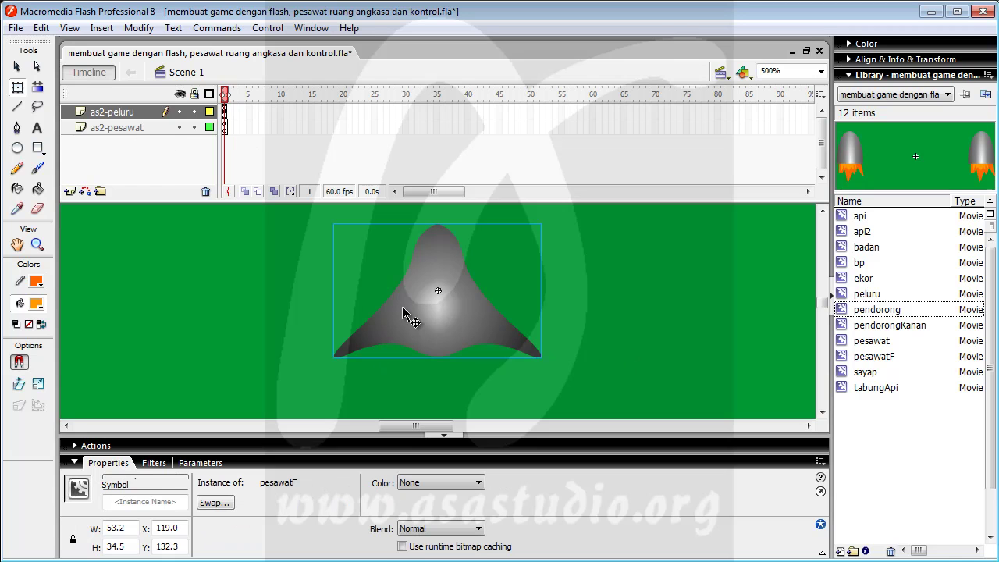
{"action": "double_click", "coordinate": [448, 312]}
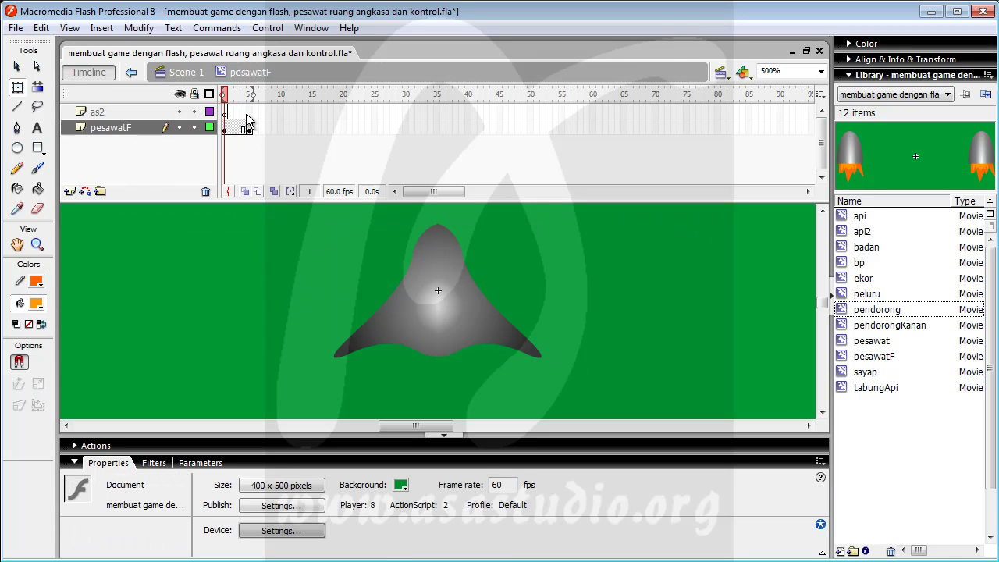
Go to frame 5 of pesawatF and delete the two old engine instances below the ship
{"action": "left_click_drag", "start_coordinate": [226, 94], "coordinate": [250, 94]}
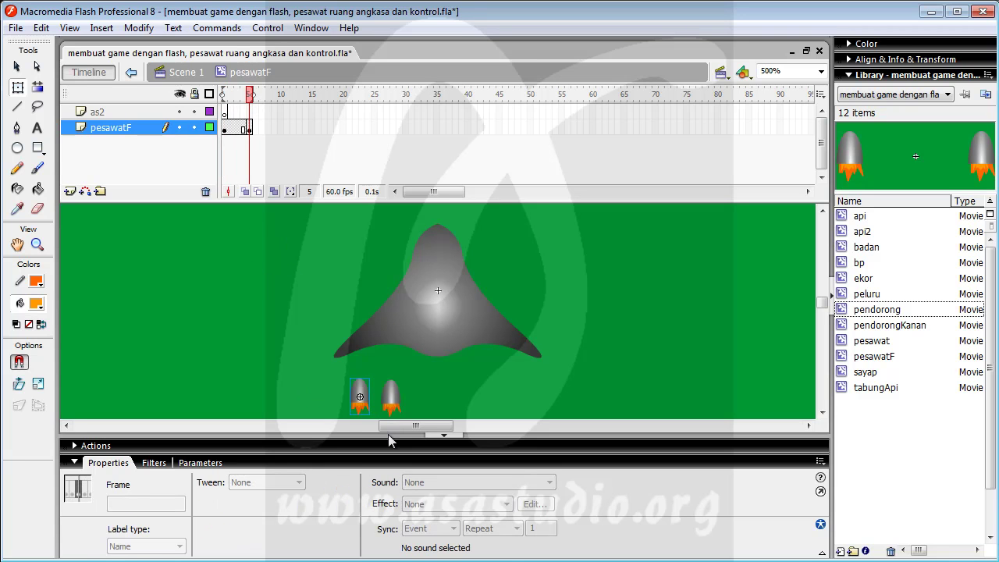
{"action": "left_click", "coordinate": [391, 398]}
{"action": "left_click_drag", "start_coordinate": [286, 380], "coordinate": [450, 410]}
{"action": "key", "text": "Delete"}
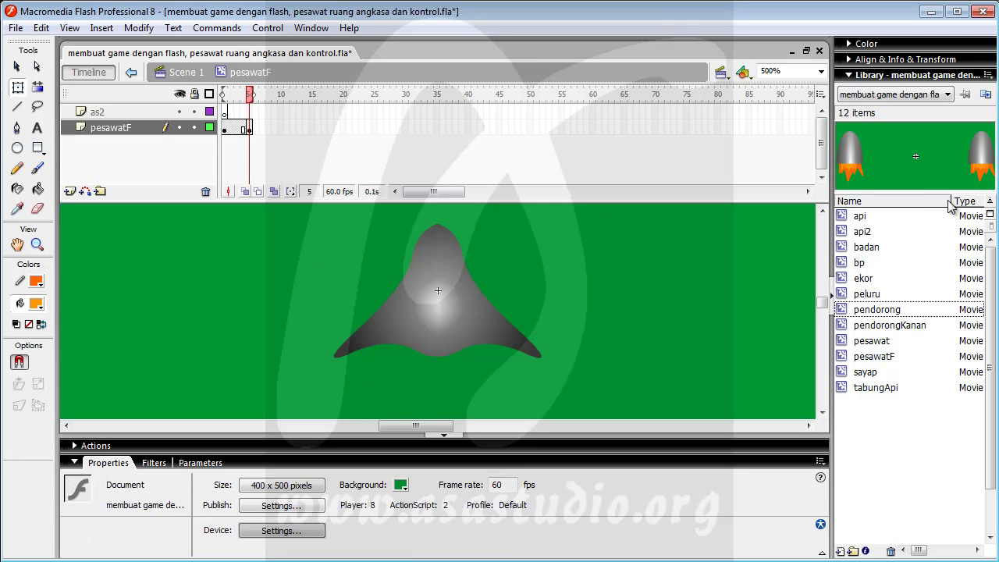
Place the pendorong clip from the library at frame 5 and nudge it under both wings, to about X -14 and Y 11
{"action": "left_click", "coordinate": [889, 312]}
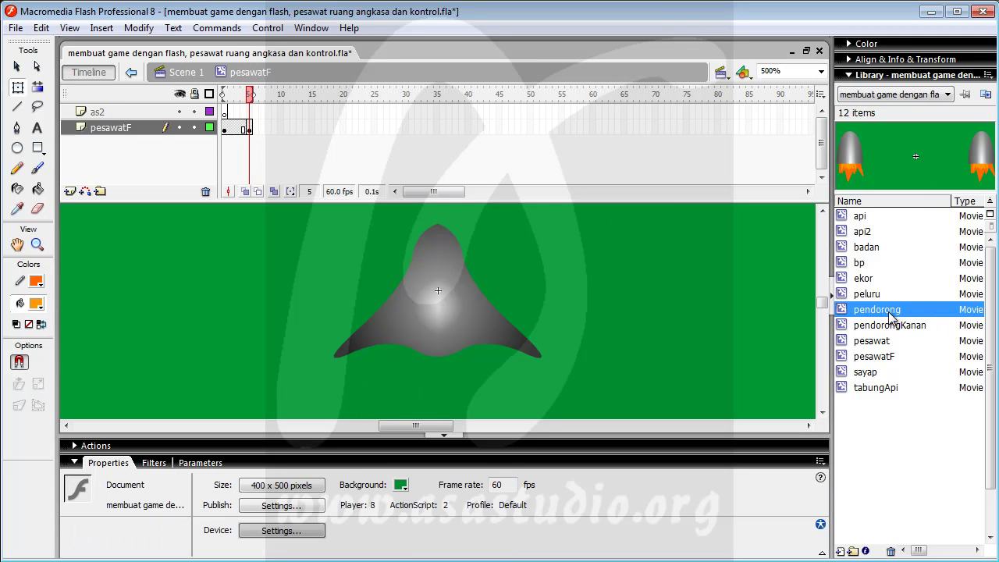
{"action": "left_click_drag", "start_coordinate": [881, 309], "coordinate": [446, 382]}
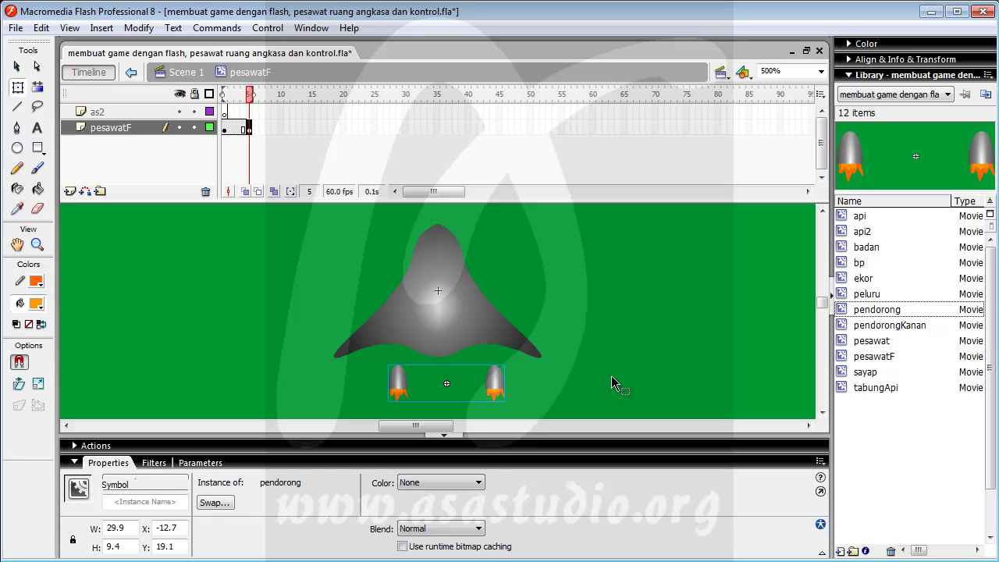
{"action": "key", "text": "Up"}
{"action": "key", "text": "Up"}
{"action": "key", "text": "Up"}
{"action": "key", "text": "Up"}
{"action": "key", "text": "Up"}
{"action": "key", "text": "Up"}
{"action": "key", "text": "Up"}
{"action": "key", "text": "Up"}
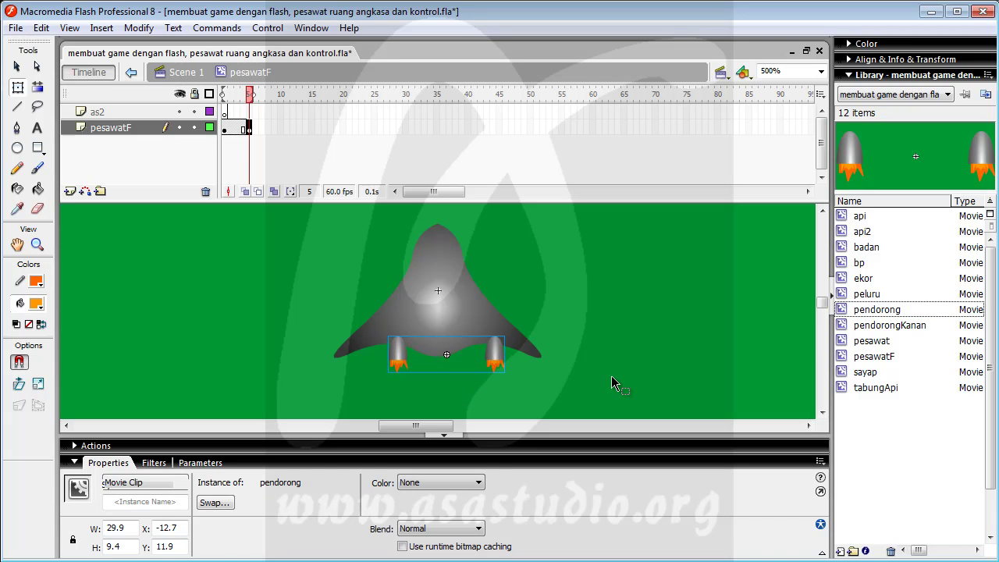
{"action": "key", "text": "Left"}
{"action": "key", "text": "Left"}
{"action": "key", "text": "Left"}
{"action": "key", "text": "Left"}
{"action": "key", "text": "Left"}
{"action": "key", "text": "Left"}
{"action": "key", "text": "Left"}
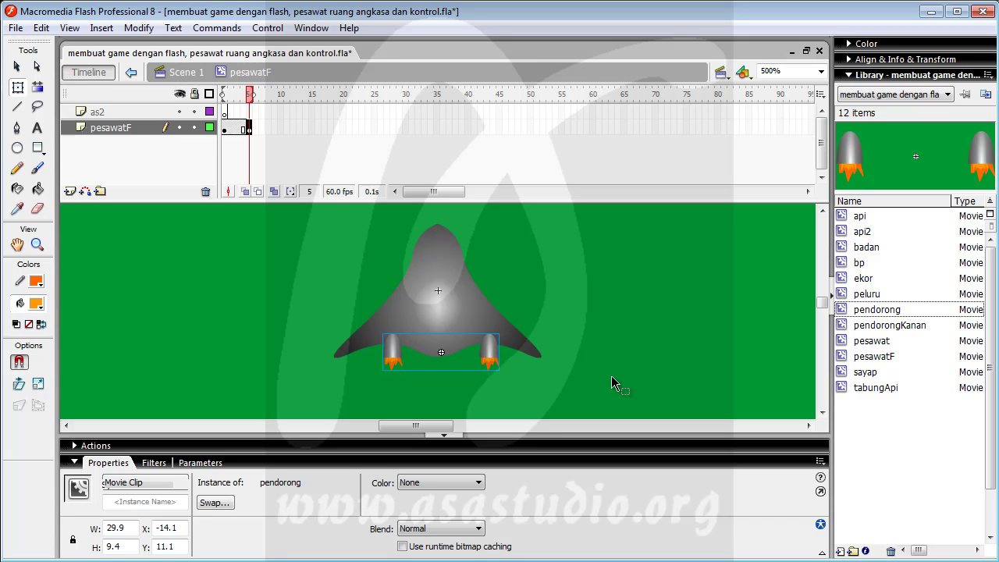
{"action": "key", "text": "Left"}
{"action": "key", "text": "Up"}
{"action": "left_click", "coordinate": [611, 376]}
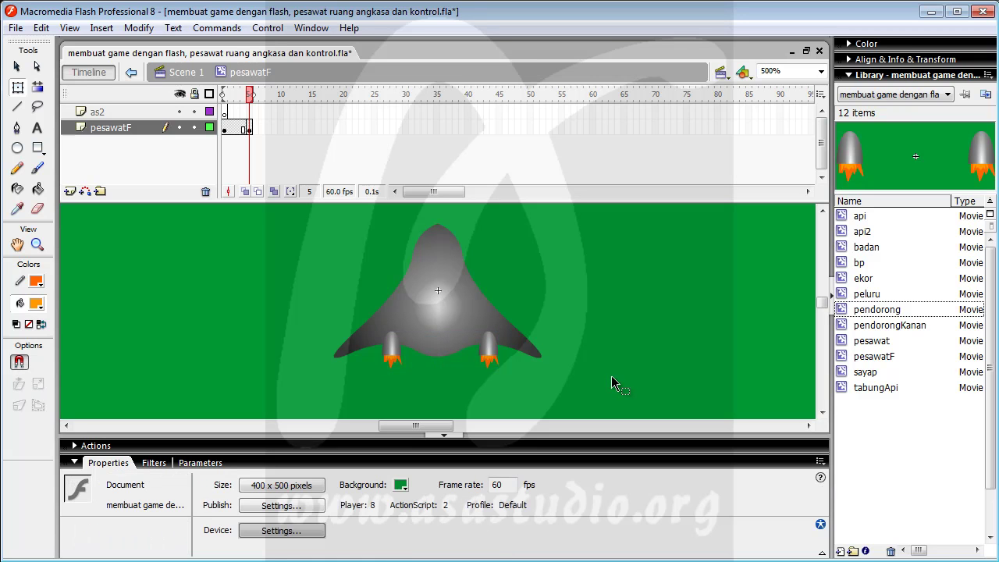
Open the pendorong clip at frame 5 and its nested pendorongKanan engine for editing in place
{"action": "mouse_move", "coordinate": [250, 97]}
{"action": "left_mouse_down"}
{"action": "mouse_move", "coordinate": [221, 100]}
{"action": "mouse_move", "coordinate": [249, 97]}
{"action": "left_mouse_up"}
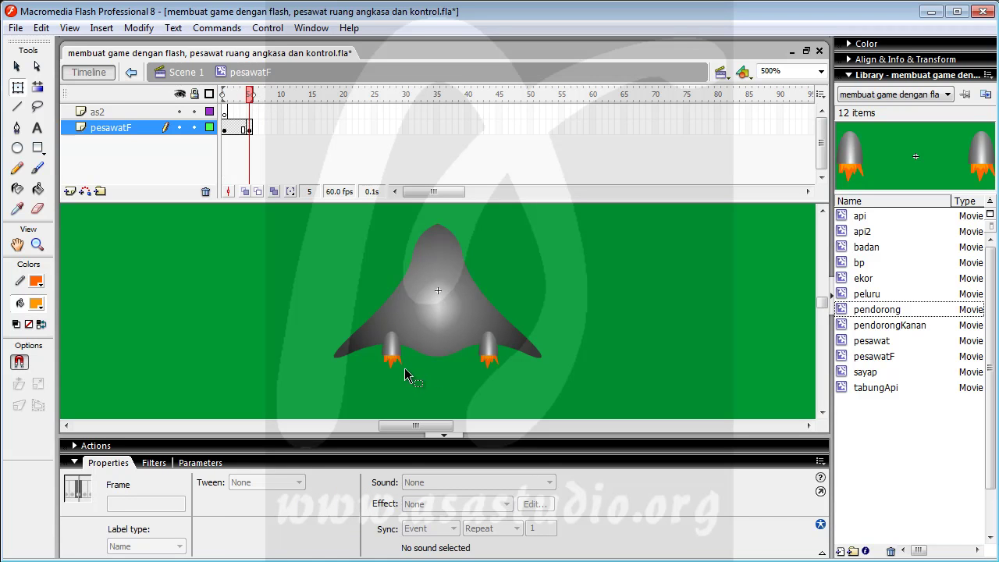
{"action": "left_click", "coordinate": [395, 374]}
{"action": "left_click", "coordinate": [392, 369]}
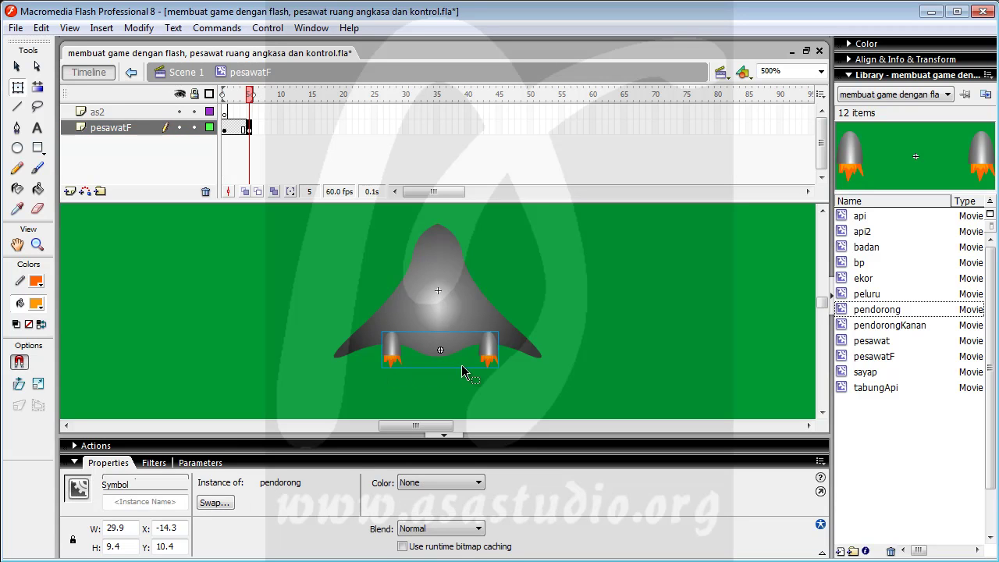
{"action": "double_click", "coordinate": [391, 350]}
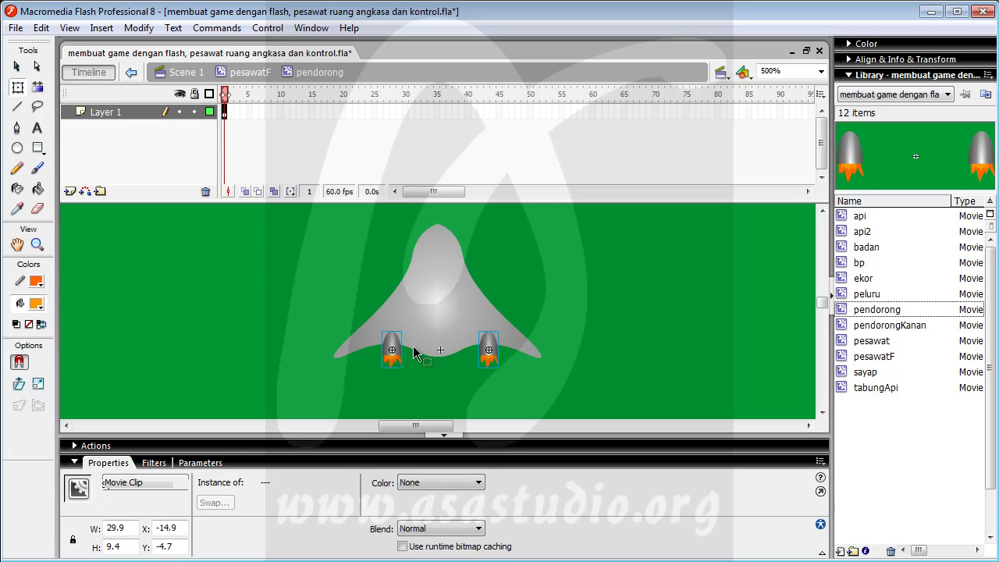
{"action": "left_click", "coordinate": [365, 384]}
{"action": "left_click", "coordinate": [391, 354]}
{"action": "double_click", "coordinate": [391, 354]}
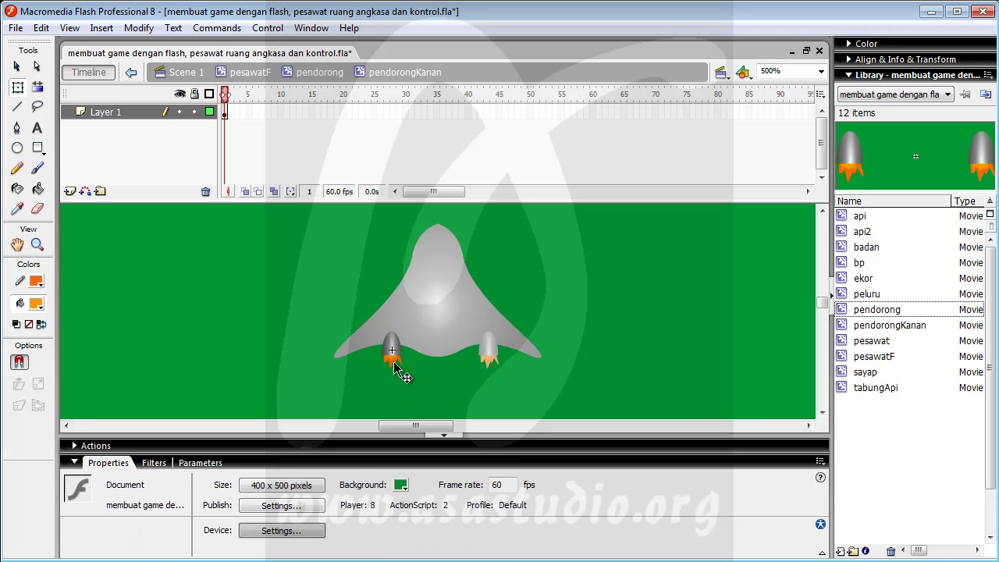
Delete the api2 flame from the pendorongKanan engine and return to editing the pesawatF clip
{"action": "left_click", "coordinate": [393, 361]}
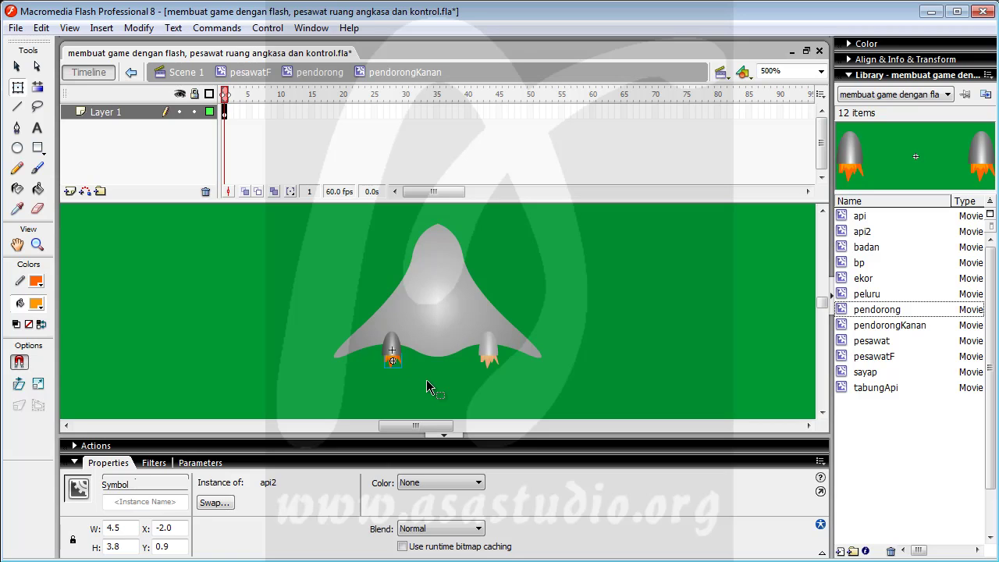
{"action": "key", "text": "Delete"}
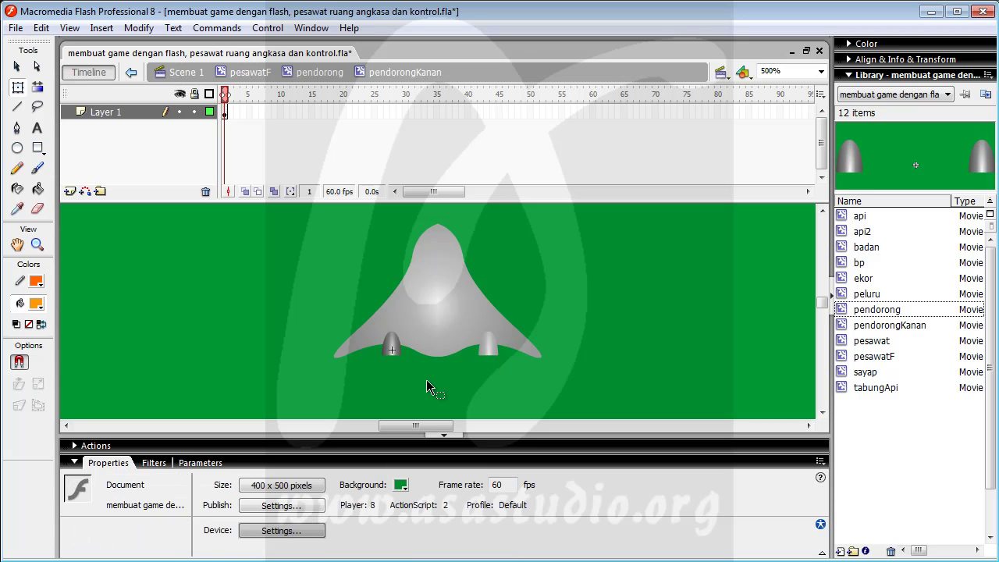
{"action": "left_click", "coordinate": [311, 73]}
{"action": "left_click", "coordinate": [248, 72]}
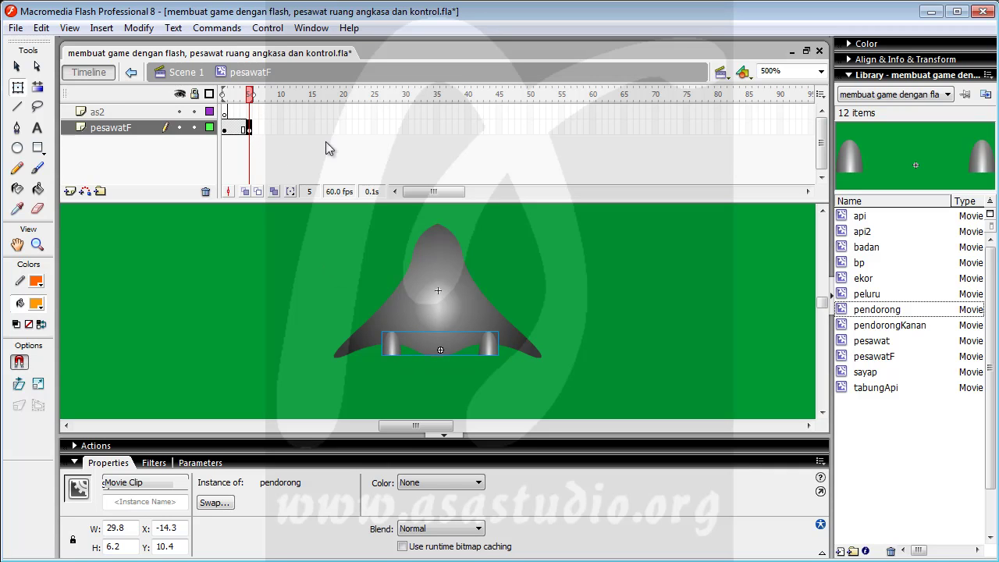
Place the api flame clip from the library below the left engine and nudge it against the nozzle, to about X -13.8 and Y 16.1
{"action": "left_click", "coordinate": [862, 223]}
{"action": "left_click", "coordinate": [864, 232]}
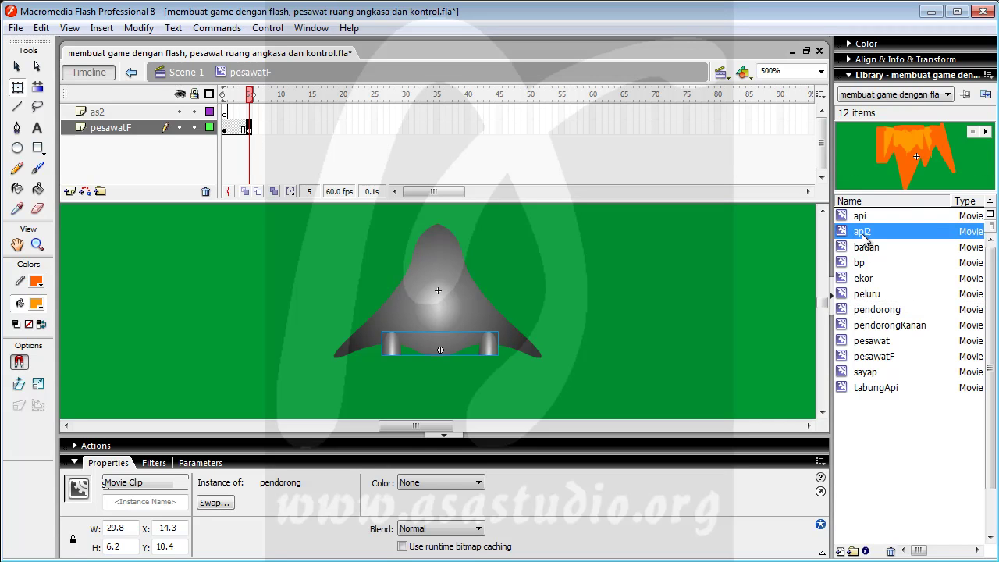
{"action": "left_click", "coordinate": [863, 219]}
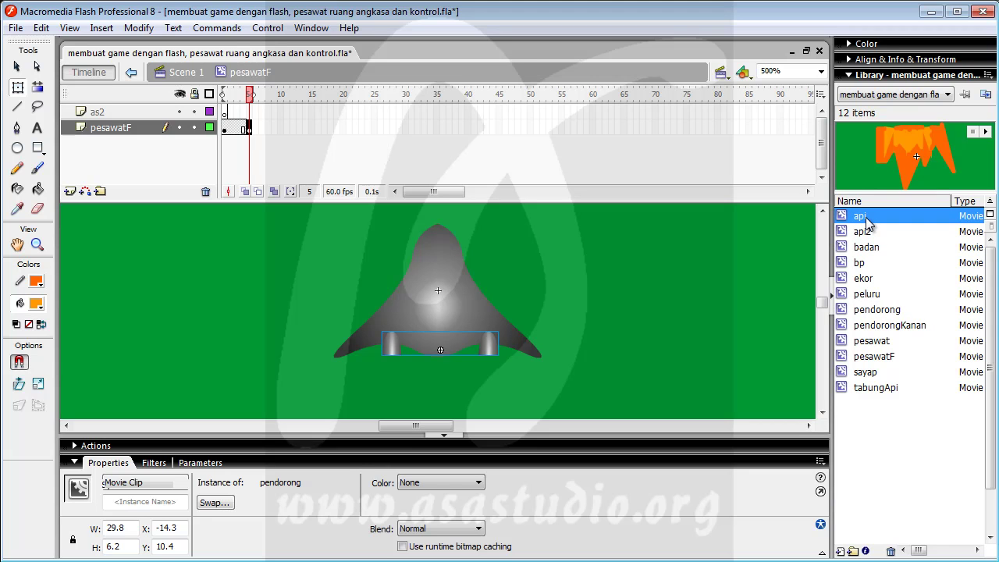
{"action": "left_click_drag", "start_coordinate": [869, 223], "coordinate": [394, 375]}
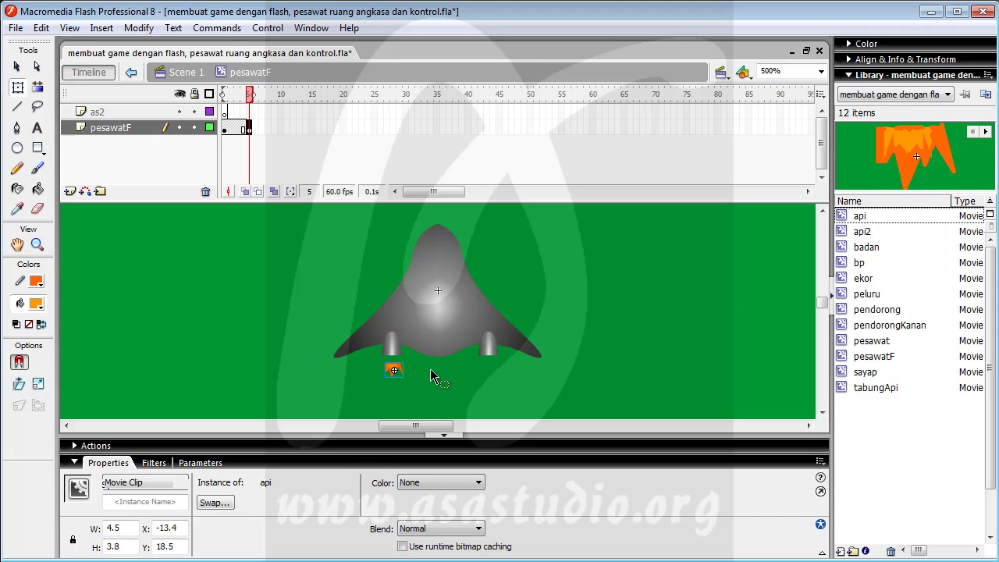
{"action": "key", "text": "Up"}
{"action": "key", "text": "Up"}
{"action": "key", "text": "Up"}
{"action": "key", "text": "Up"}
{"action": "key", "text": "Up"}
{"action": "key", "text": "Up"}
{"action": "key", "text": "Up"}
{"action": "key", "text": "Up"}
{"action": "key", "text": "Up"}
{"action": "key", "text": "Up"}
{"action": "key", "text": "Up"}
{"action": "key", "text": "Up"}
{"action": "key", "text": "Left"}
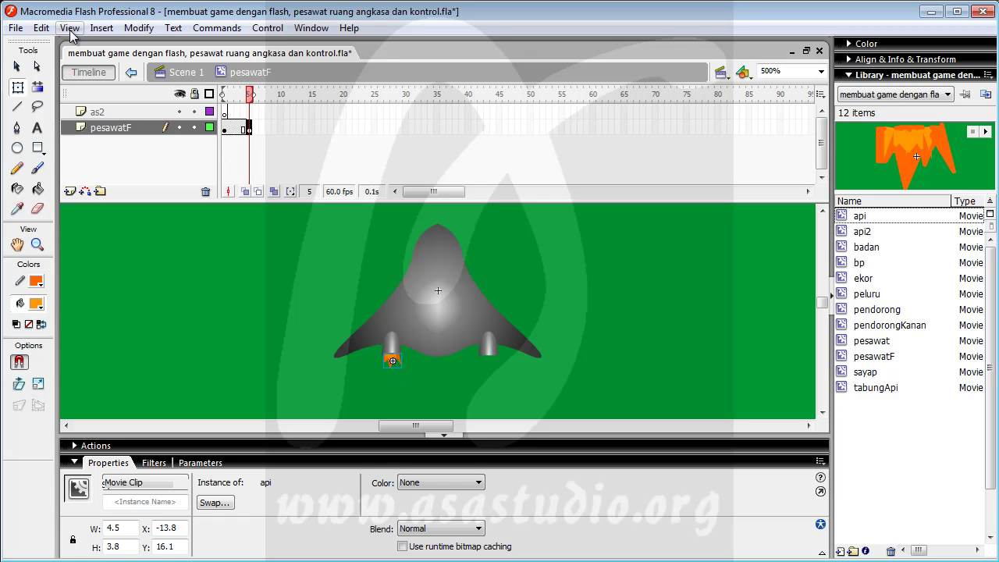
Copy the api flame, paste it in place and nudge the copy across until it sits under the right engine
{"action": "left_click", "coordinate": [41, 28]}
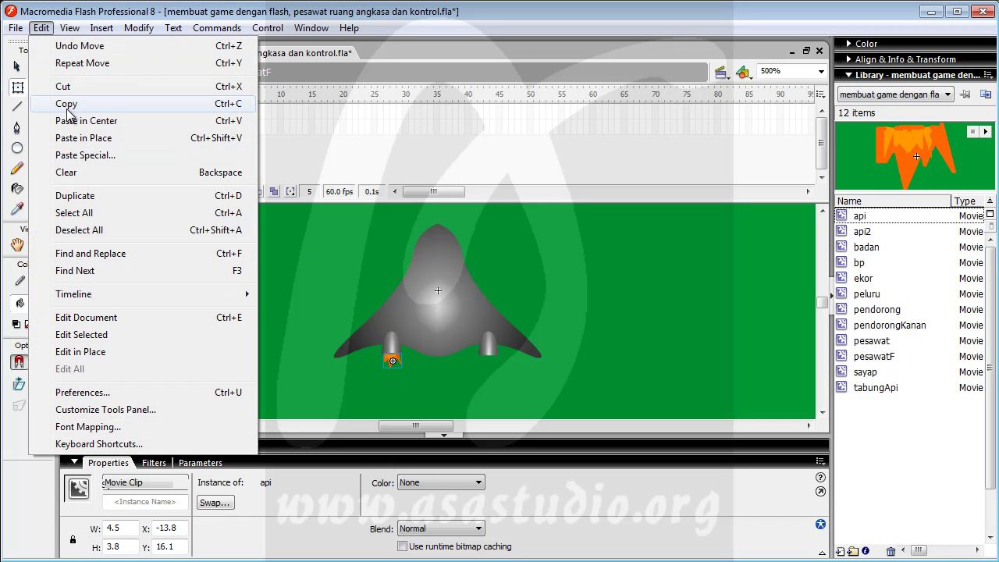
{"action": "left_click", "coordinate": [66, 103]}
{"action": "left_click", "coordinate": [86, 138]}
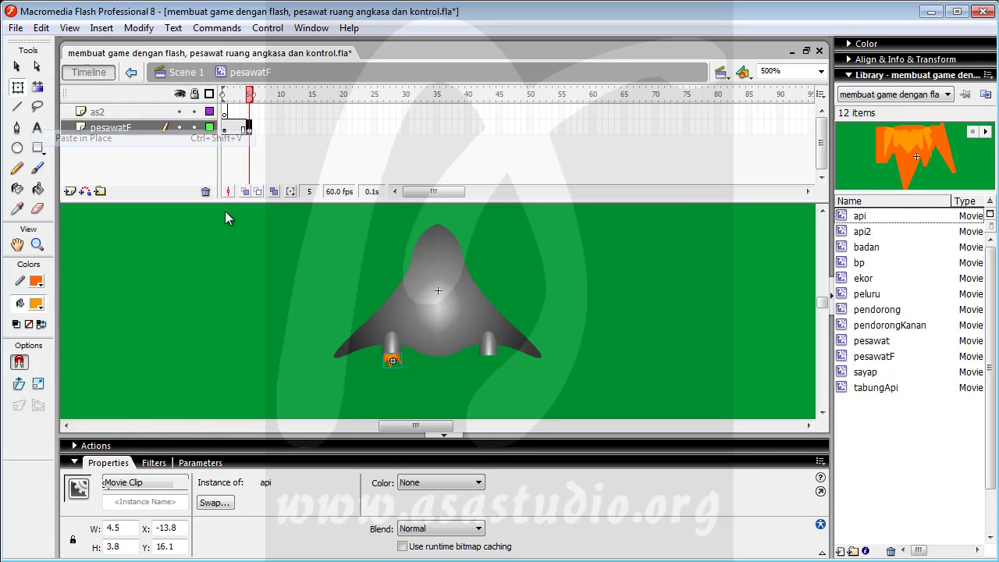
{"action": "key", "text": "Right"}
{"action": "key", "text": "Right"}
{"action": "key", "text": "Right"}
{"action": "key", "text": "Right"}
{"action": "key", "text": "Right"}
{"action": "key", "text": "Right"}
{"action": "key", "text": "Right"}
{"action": "key", "text": "Right"}
{"action": "key", "text": "Right"}
{"action": "key", "text": "Right"}
{"action": "key", "text": "Right"}
{"action": "key", "text": "Right"}
{"action": "key", "text": "Right"}
{"action": "key", "text": "Right"}
{"action": "key", "text": "Right"}
{"action": "key", "text": "Right"}
{"action": "key", "text": "Right"}
{"action": "key", "text": "Right"}
{"action": "key", "text": "Right"}
{"action": "key", "text": "Right"}
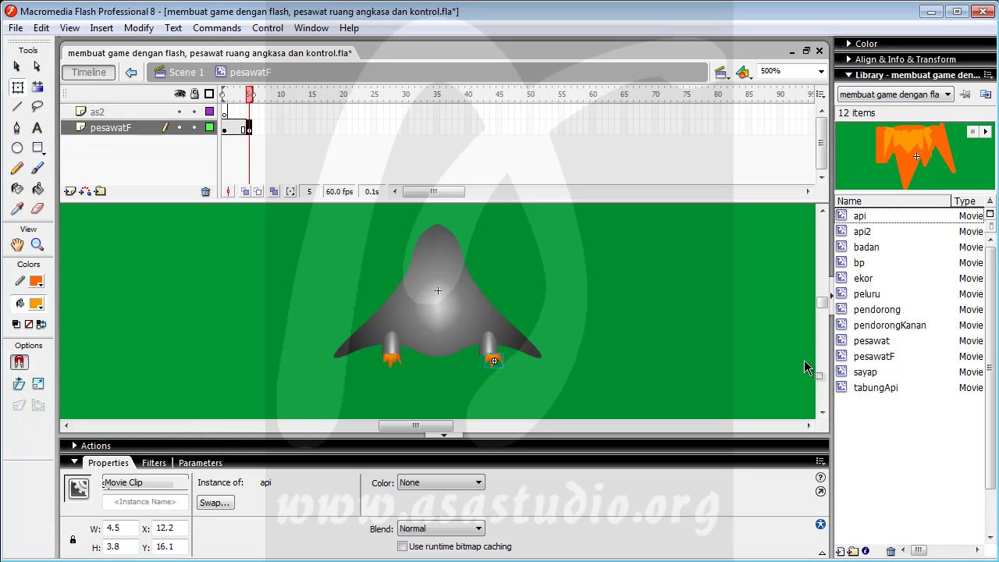
{"action": "key", "text": "Right"}
{"action": "left_click", "coordinate": [616, 381]}
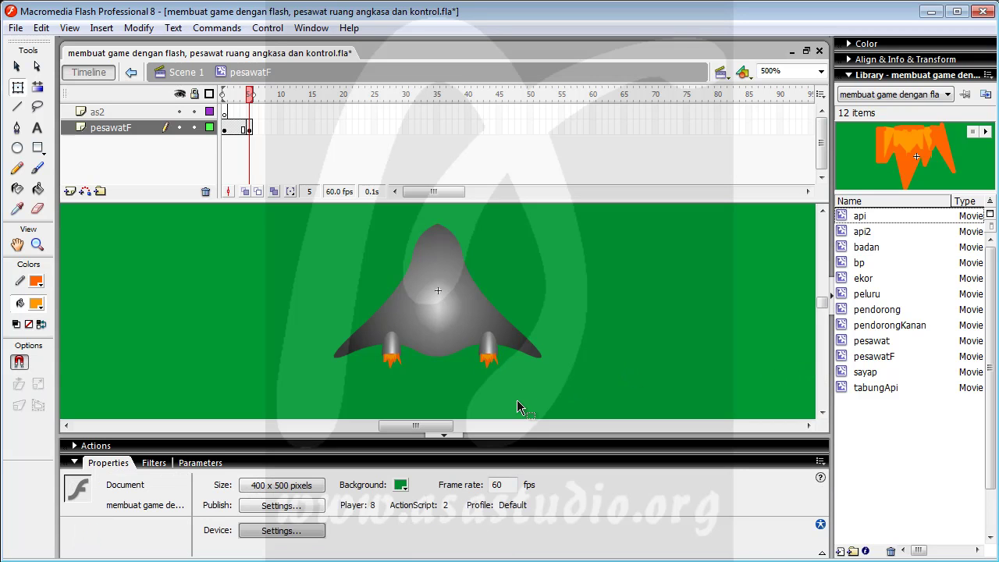
Bring the pendorong instance one level forward in the stacking order
{"action": "left_click", "coordinate": [396, 348]}
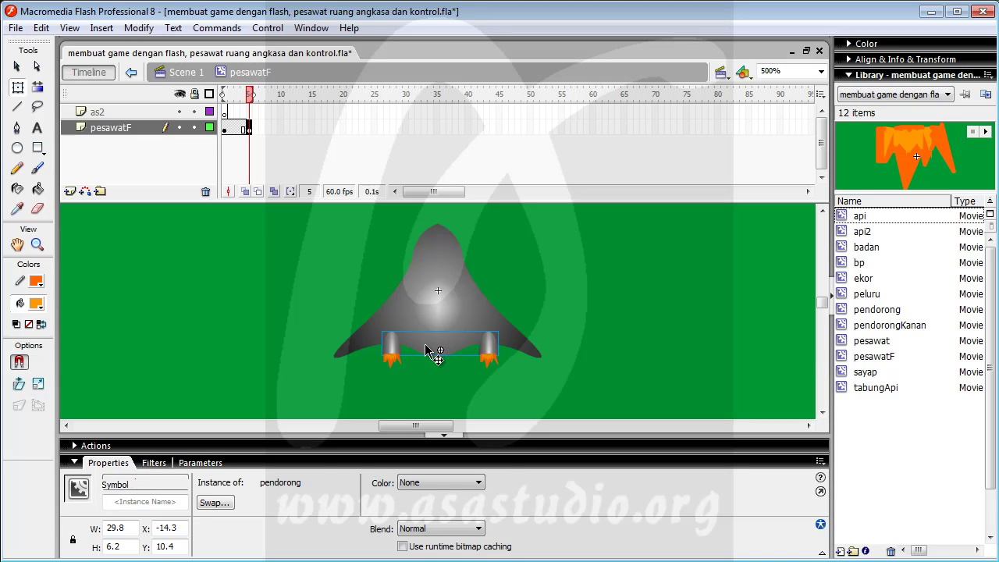
{"action": "left_click", "coordinate": [140, 29]}
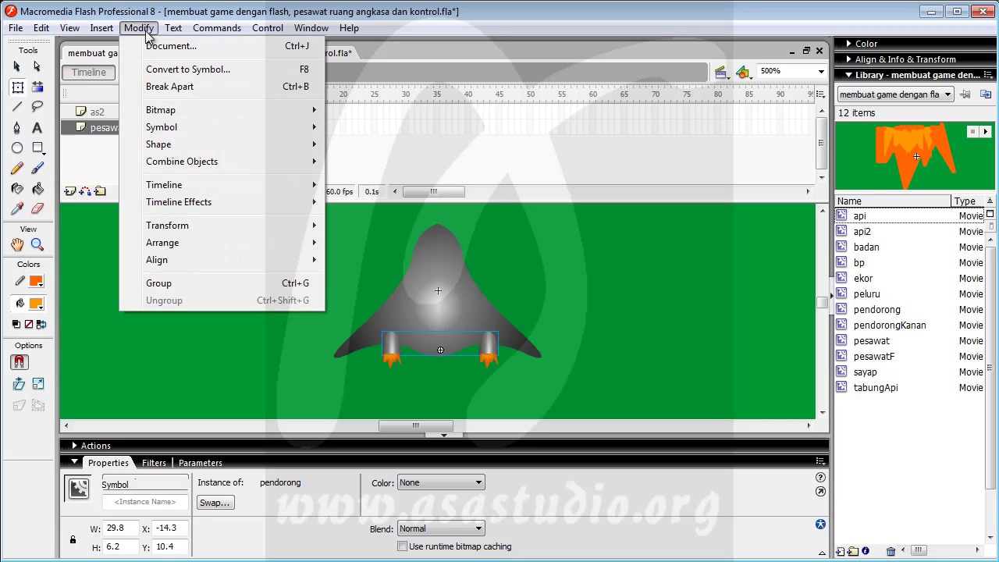
{"action": "mouse_move", "coordinate": [160, 245]}
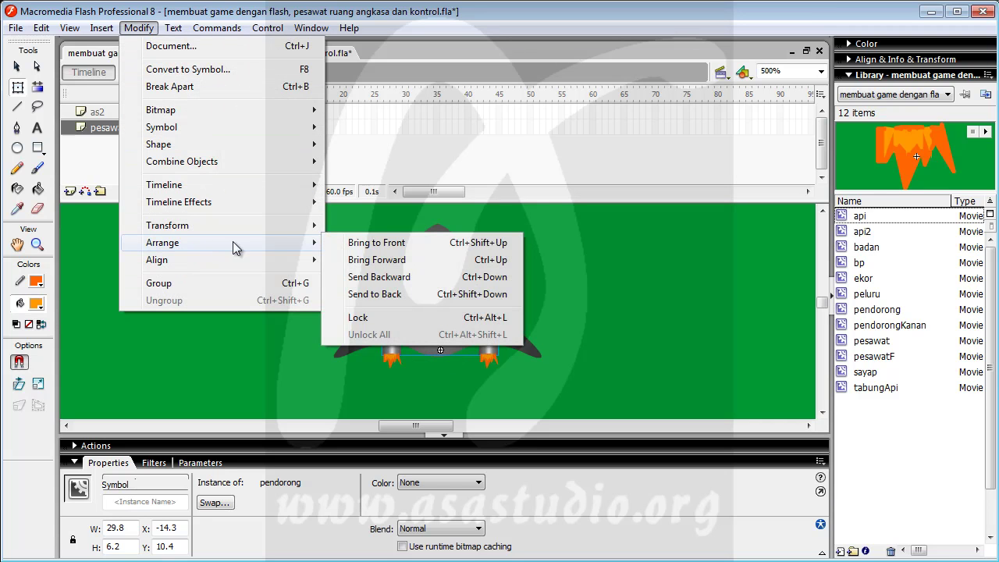
{"action": "left_click", "coordinate": [413, 263]}
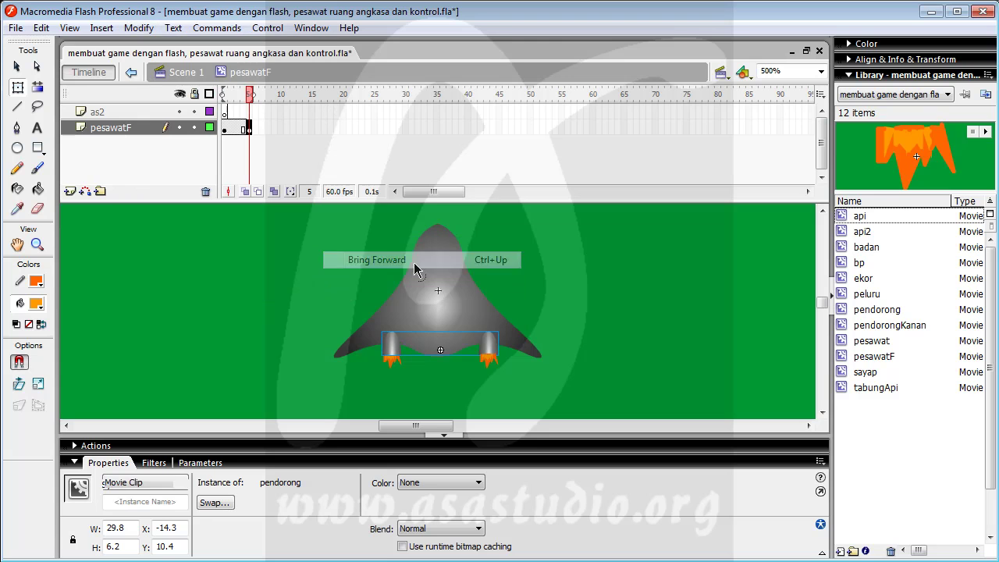
Bring the pendorong instance to the front so the engines overlap both flames
{"action": "left_click", "coordinate": [626, 379]}
{"action": "left_click", "coordinate": [490, 359]}
{"action": "left_click", "coordinate": [493, 362]}
{"action": "left_click", "coordinate": [487, 356]}
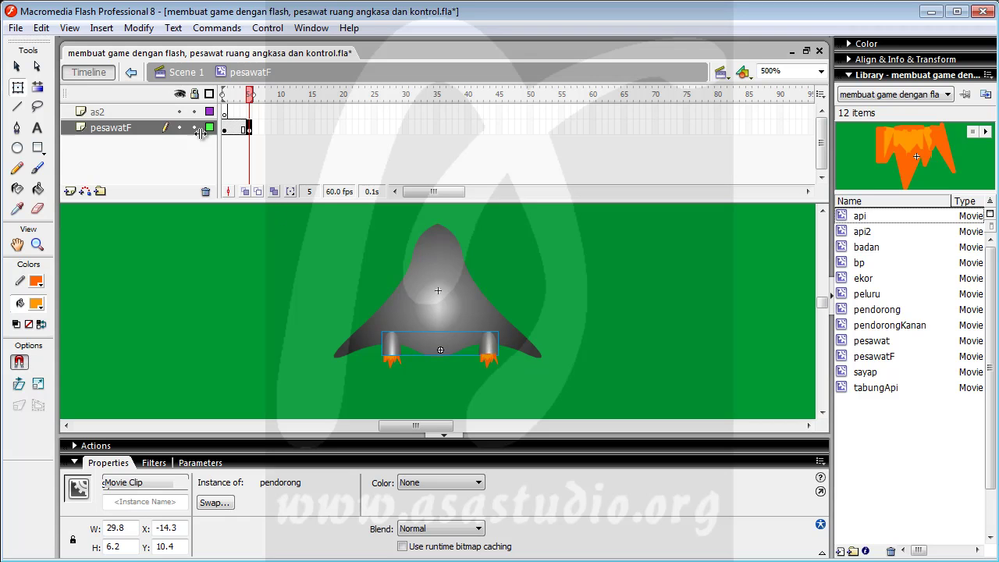
{"action": "left_click", "coordinate": [139, 29]}
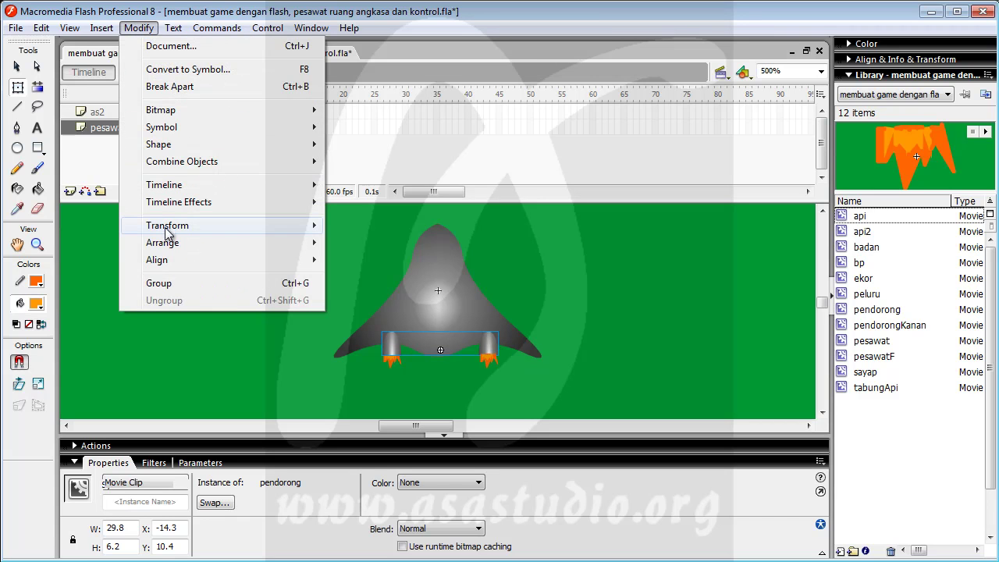
{"action": "mouse_move", "coordinate": [206, 241]}
{"action": "left_click", "coordinate": [381, 247]}
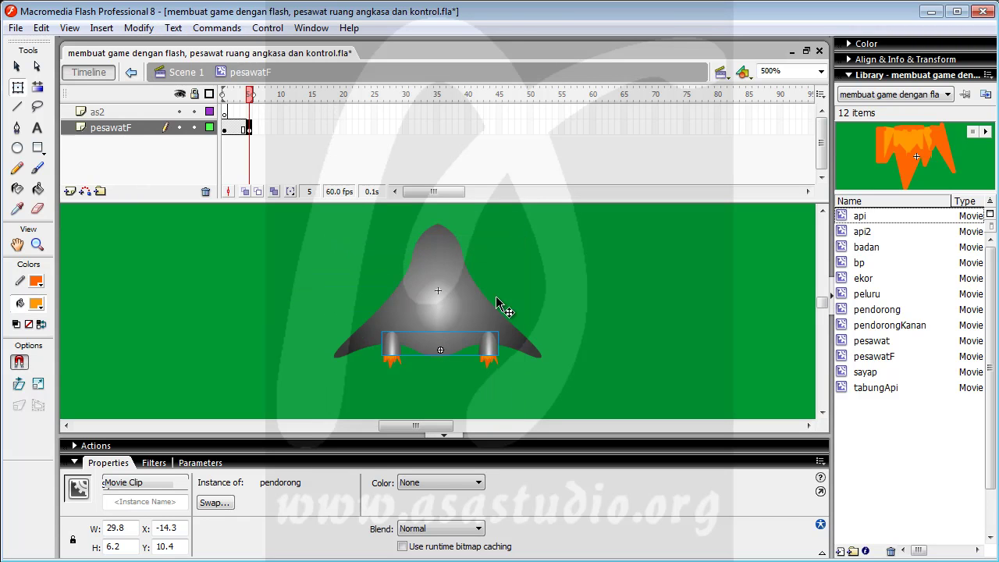
{"action": "left_click", "coordinate": [625, 351]}
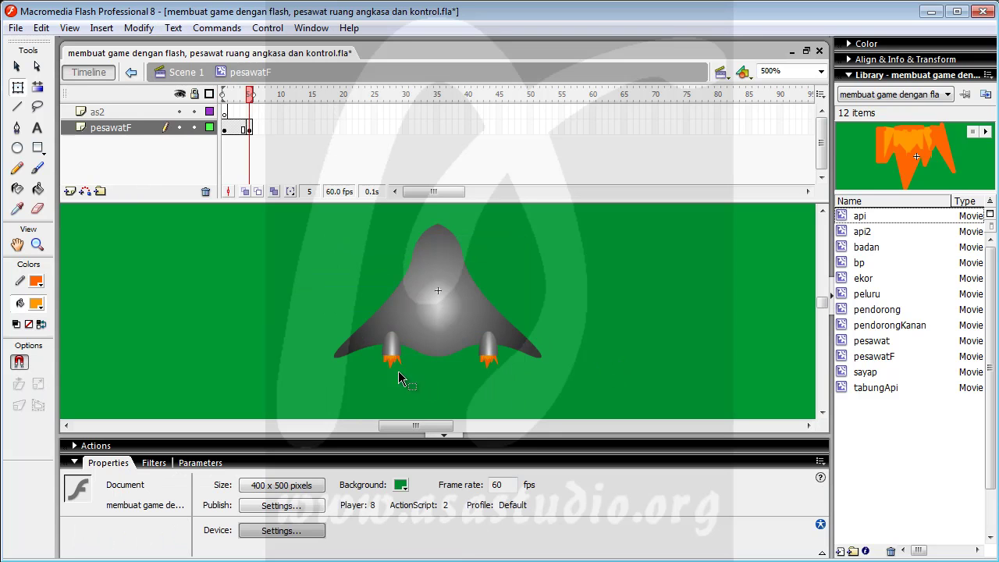
Go to frame 1 of pesawatF and place the pendorong clip from the library below the ship, at about X -11.7 and Y 16.8
{"action": "left_click", "coordinate": [272, 191]}
{"action": "left_click", "coordinate": [250, 98]}
{"action": "left_click_drag", "start_coordinate": [249, 98], "coordinate": [224, 98]}
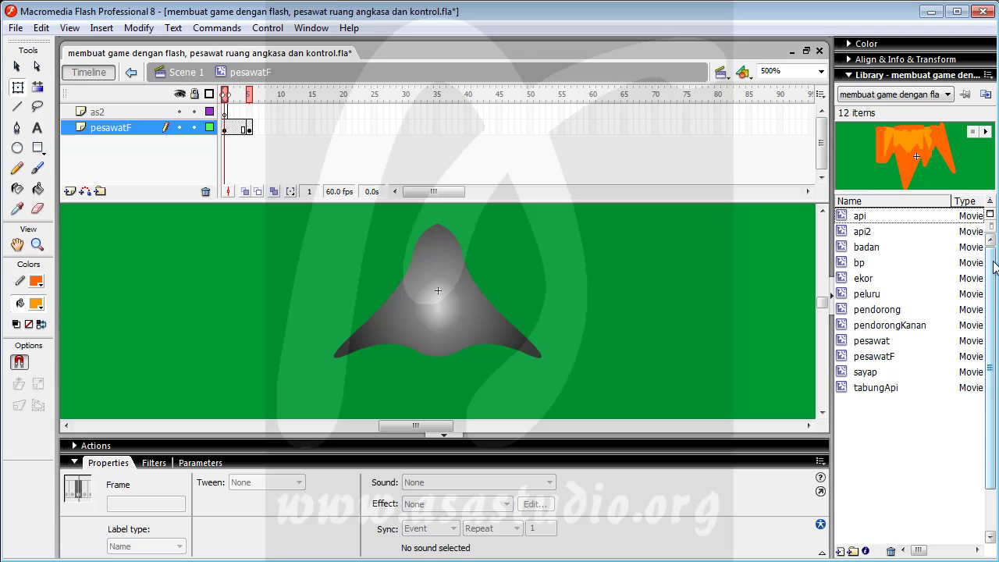
{"action": "left_click_drag", "start_coordinate": [875, 311], "coordinate": [443, 368]}
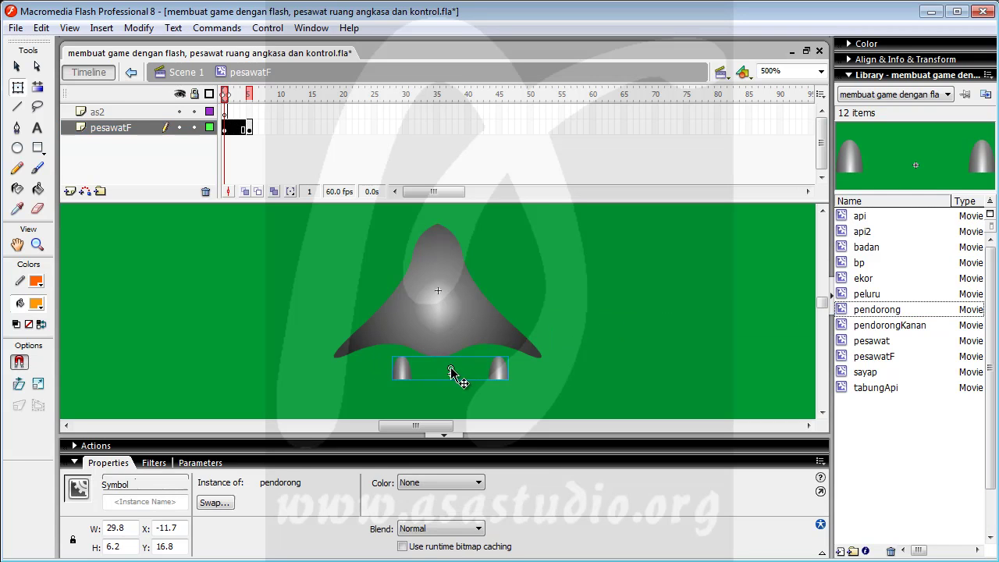
Check the X and Y position of the pendorong instance at frame 5
{"action": "left_click", "coordinate": [247, 95]}
{"action": "left_click", "coordinate": [392, 348]}
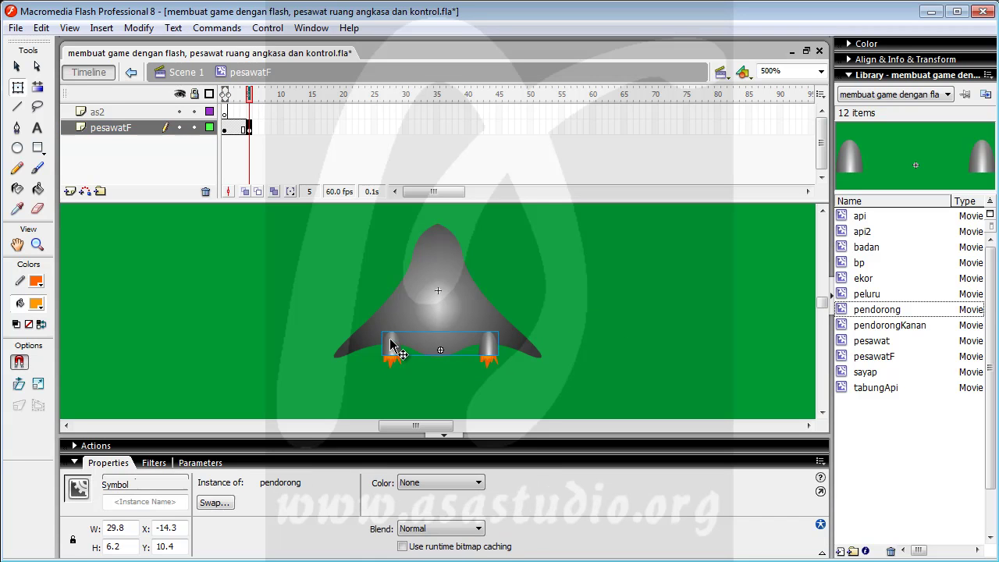
{"action": "double_click", "coordinate": [116, 528]}
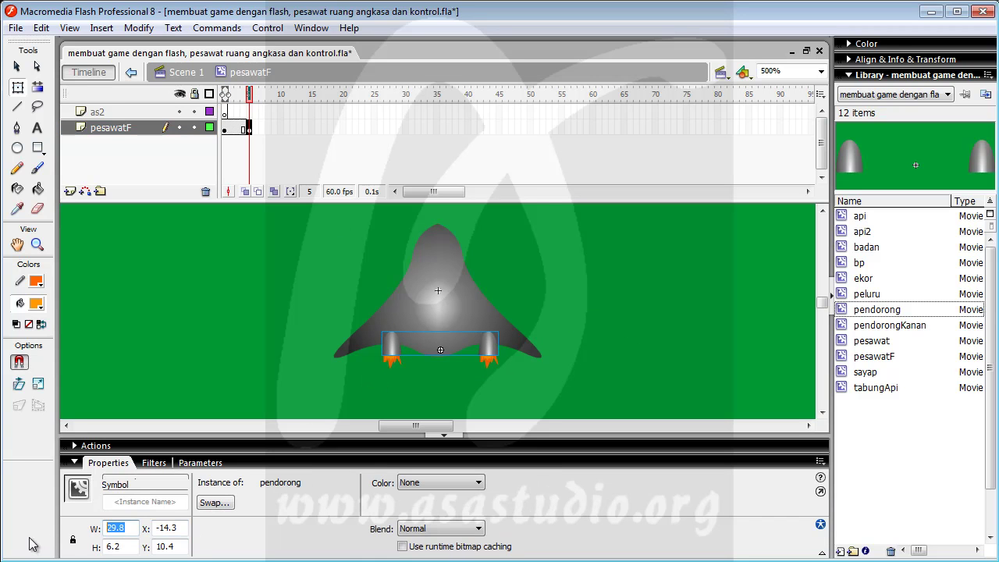
{"action": "left_click", "coordinate": [131, 528]}
{"action": "double_click", "coordinate": [182, 528]}
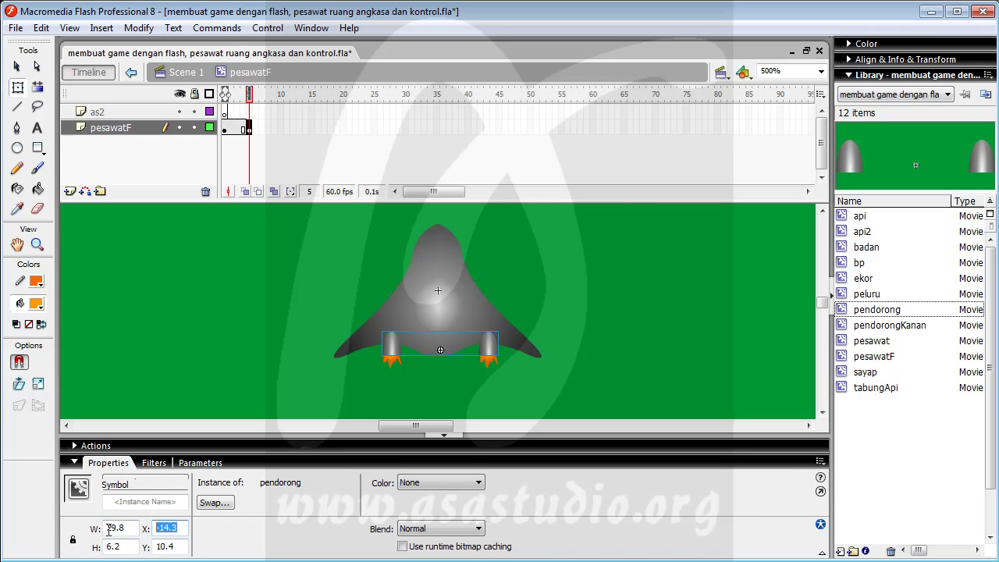
{"action": "double_click", "coordinate": [180, 546]}
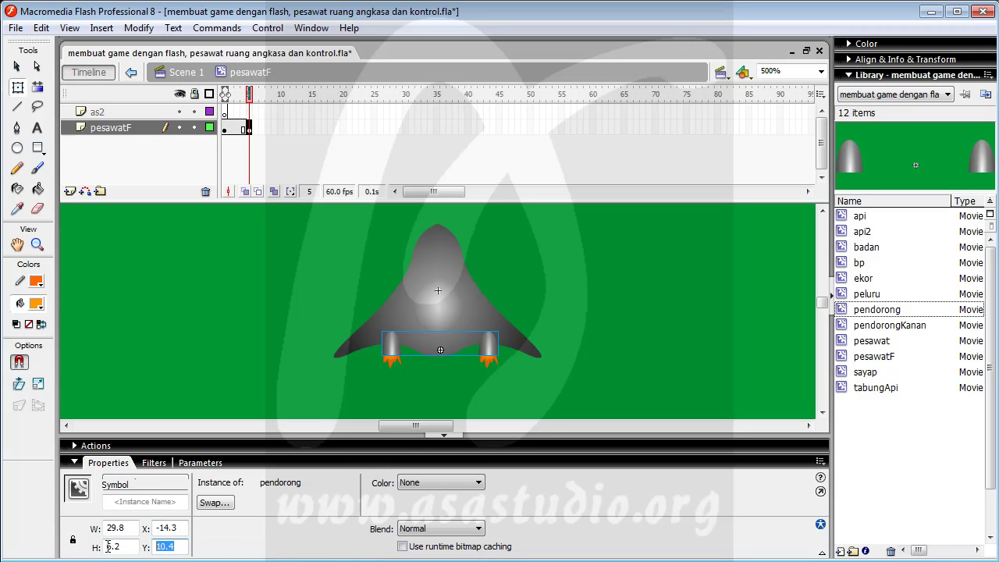
Set the position of the pendorong instance at frame 1 to X -14.3 and Y 10.4
{"action": "left_click", "coordinate": [225, 129]}
{"action": "left_click", "coordinate": [379, 382]}
{"action": "left_click", "coordinate": [403, 373]}
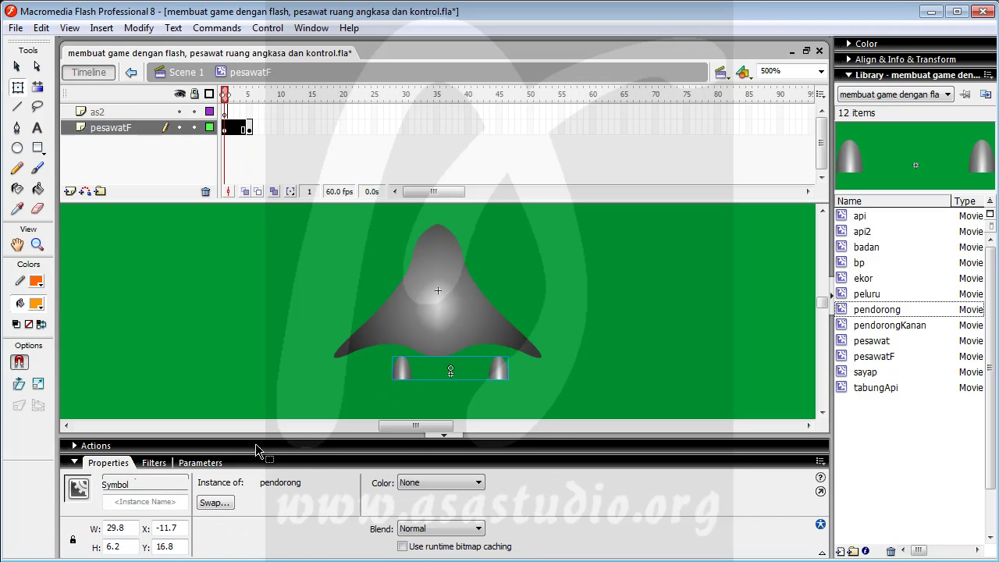
{"action": "left_click_drag", "start_coordinate": [163, 528], "coordinate": [194, 527]}
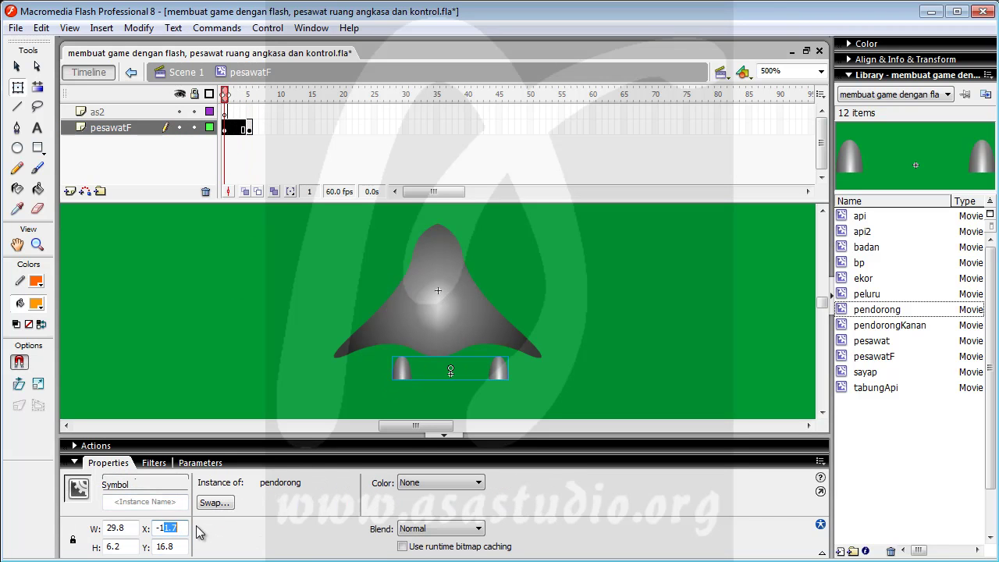
{"action": "type", "text": "4.3"}
{"action": "left_click", "coordinate": [164, 546]}
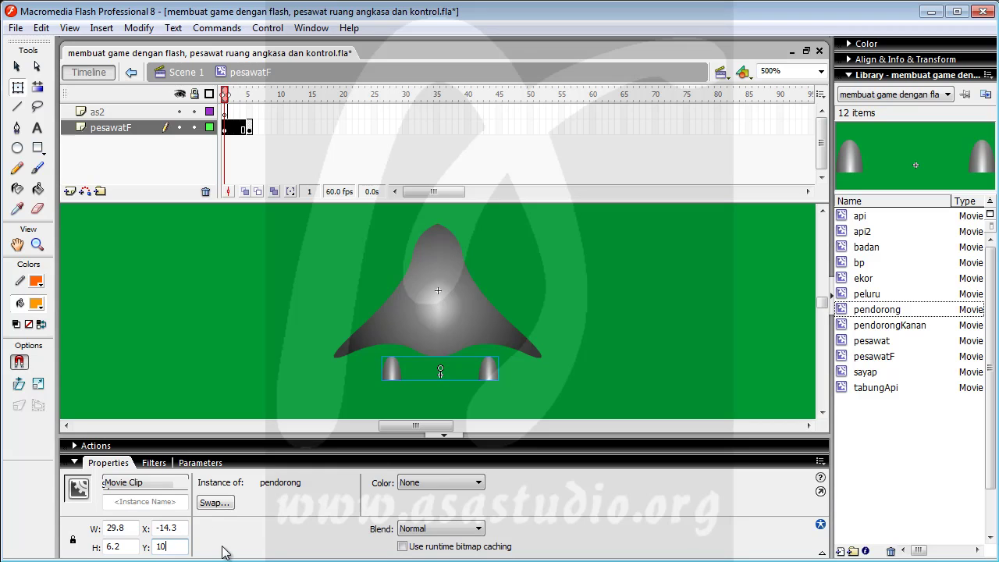
{"action": "key", "text": "Return"}
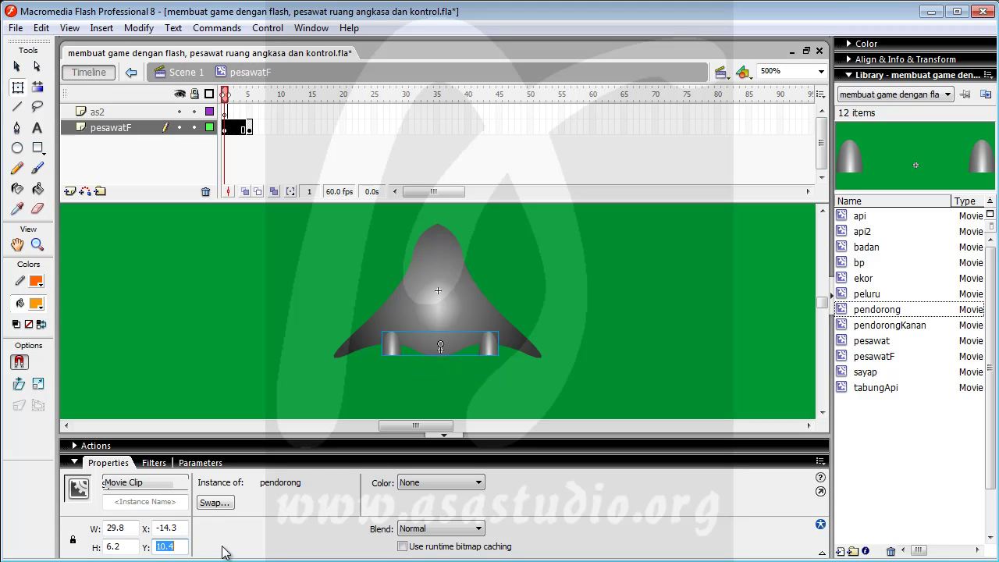
Turn off the always-visible onion skin markers on the pesawatF timeline, keeping the playhead at frame 1
{"action": "left_click", "coordinate": [227, 94]}
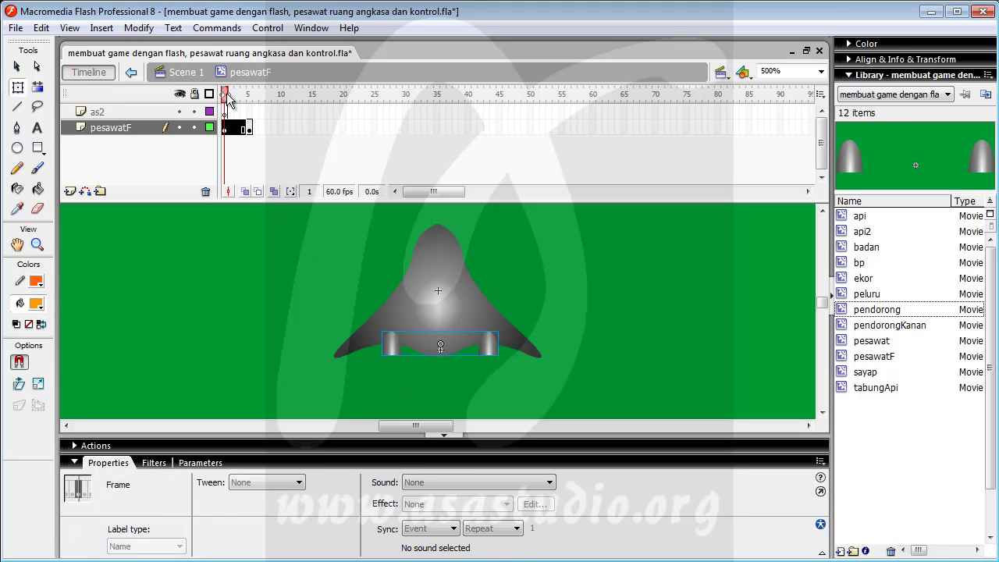
{"action": "left_click", "coordinate": [291, 192]}
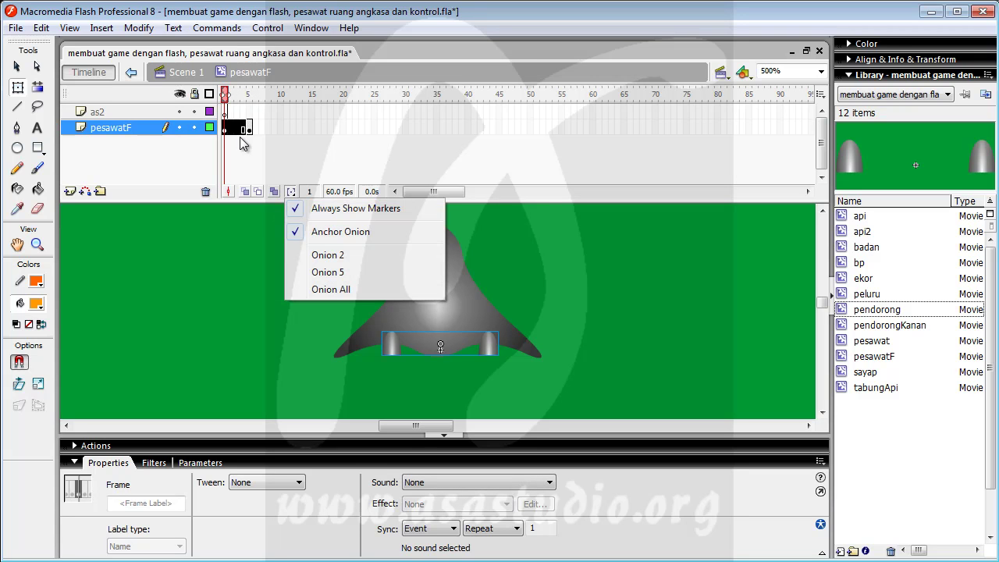
{"action": "left_click", "coordinate": [304, 216]}
{"action": "left_click", "coordinate": [291, 192]}
{"action": "left_click", "coordinate": [312, 209]}
{"action": "mouse_move", "coordinate": [224, 92]}
{"action": "left_mouse_down"}
{"action": "mouse_move", "coordinate": [262, 94]}
{"action": "mouse_move", "coordinate": [223, 97]}
{"action": "left_mouse_up"}
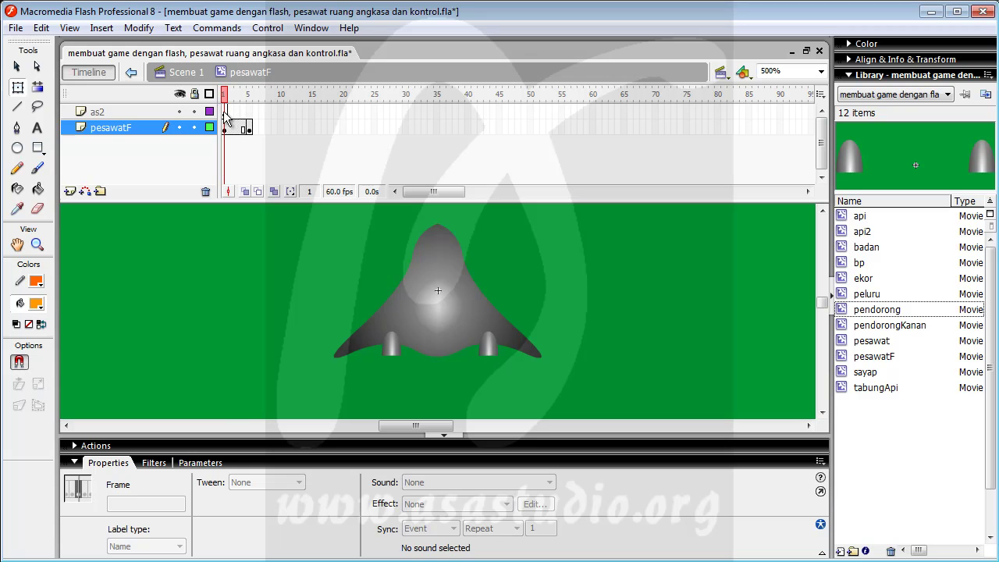
Add the frame action stop(); to frame 1 of the as2 layer
{"action": "right_click", "coordinate": [224, 111]}
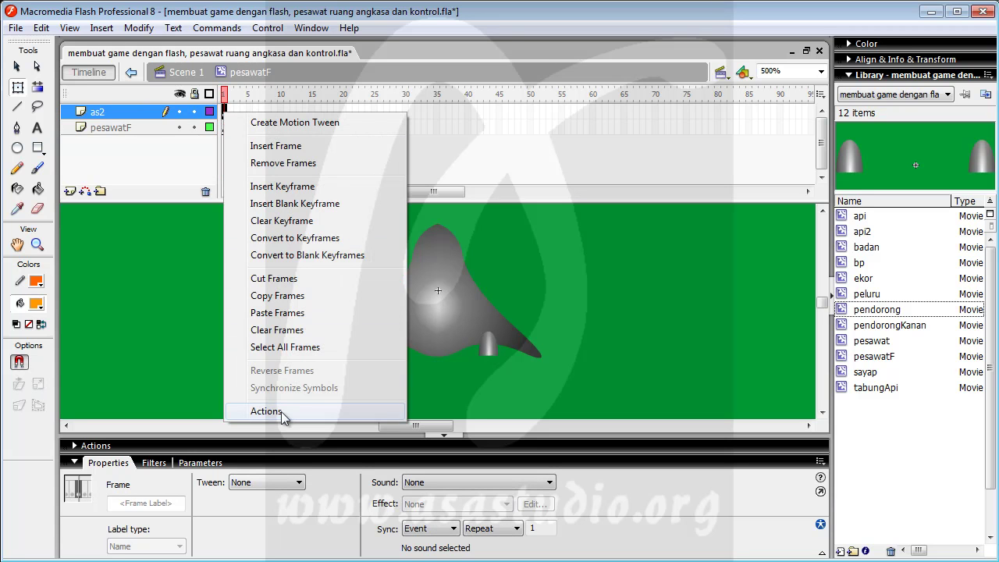
{"action": "left_click", "coordinate": [266, 411]}
{"action": "type", "text": "stop"}
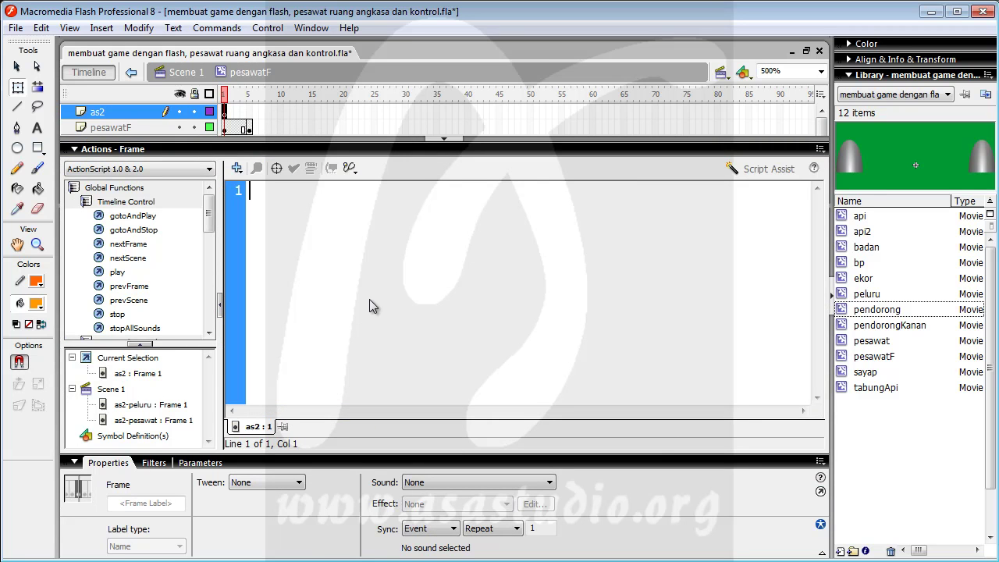
{"action": "type", "text": "();"}
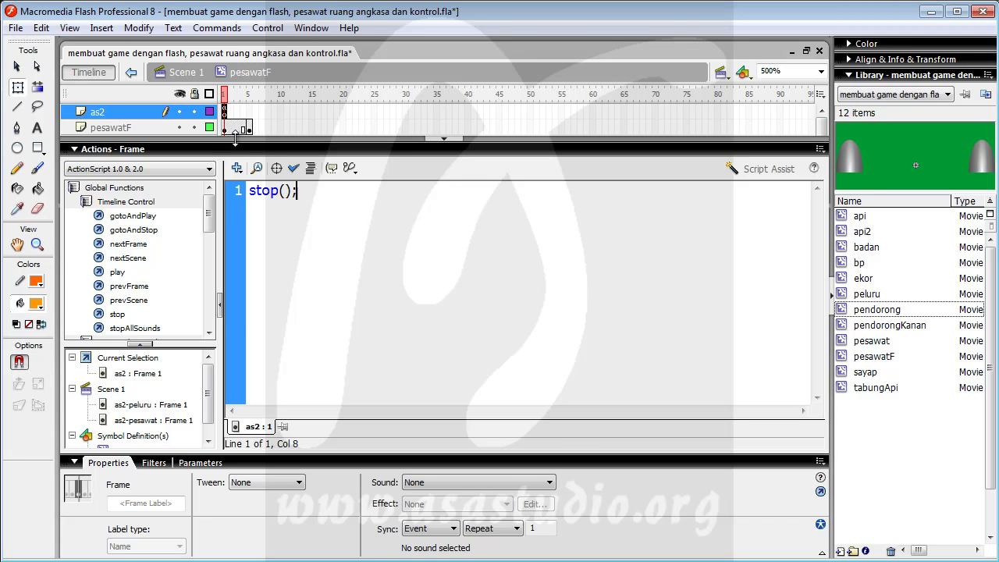
Insert a keyframe at frame 5 of the as2 layer and give it a stop() action
{"action": "left_click", "coordinate": [249, 113]}
{"action": "right_click", "coordinate": [251, 114]}
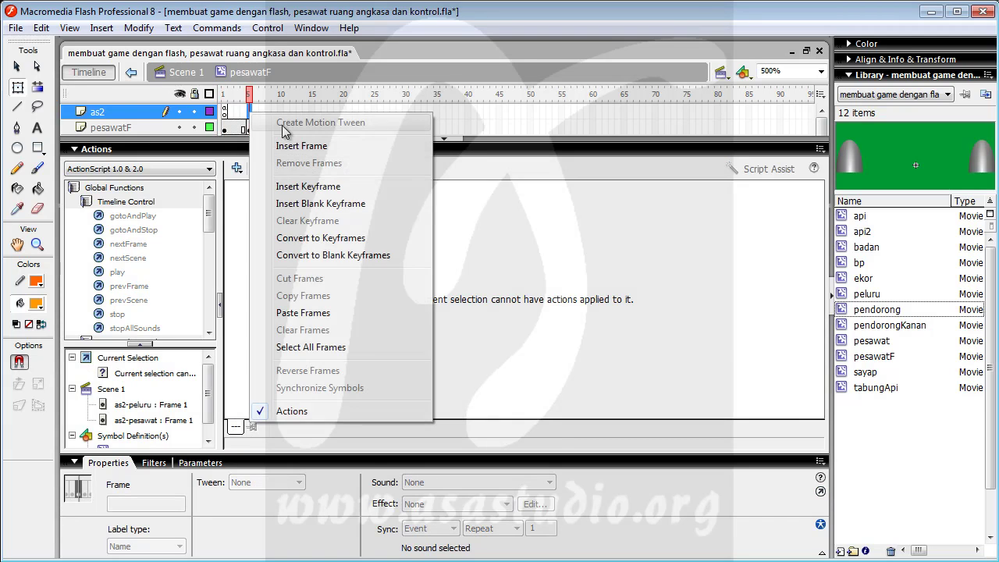
{"action": "left_click", "coordinate": [326, 190]}
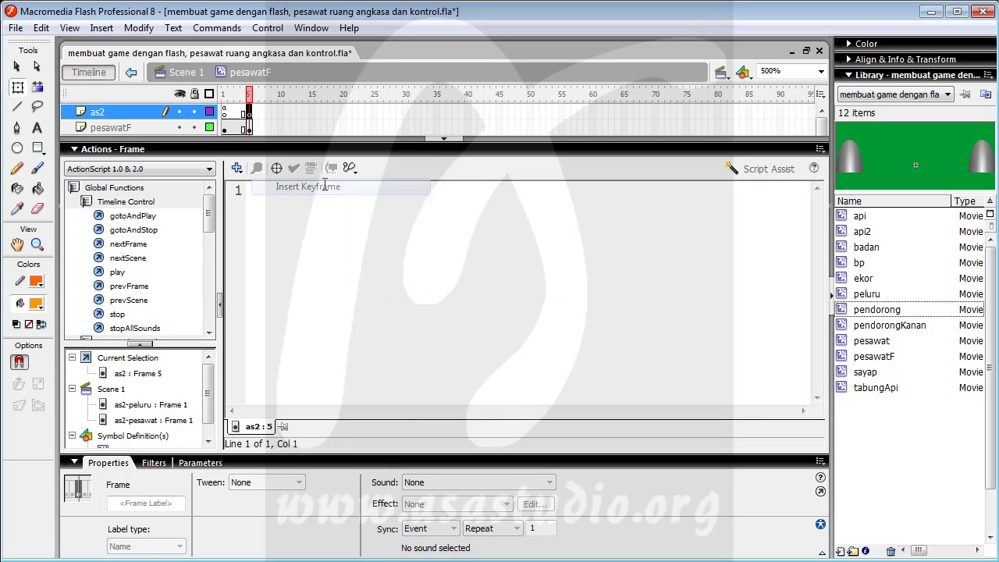
{"action": "type", "text": "st"}
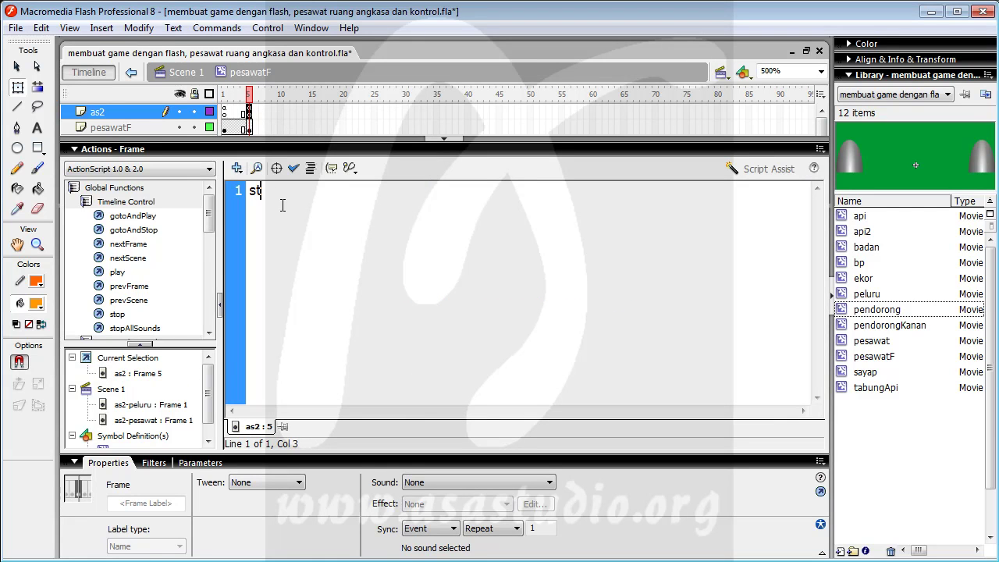
{"action": "type", "text": "op()"}
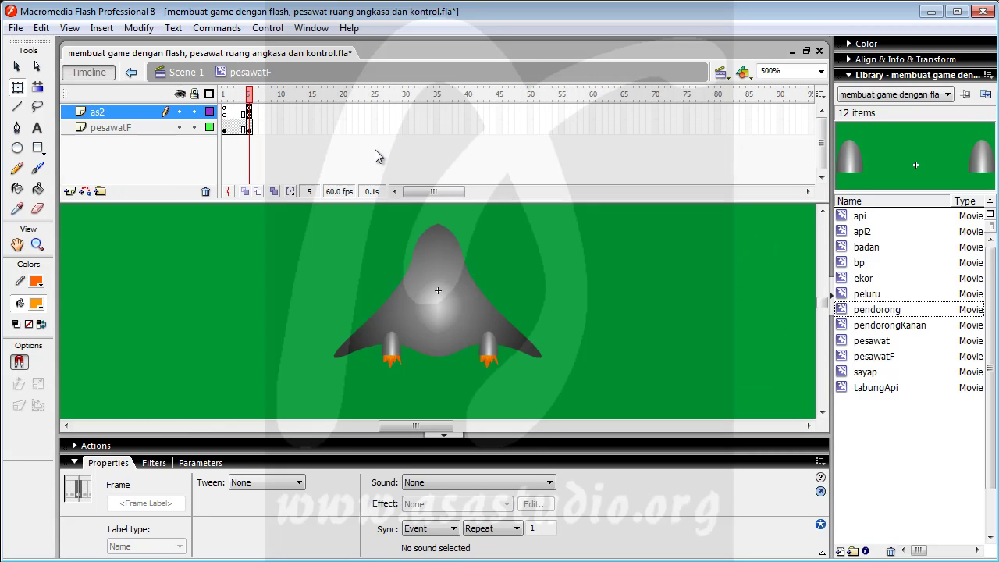
Test the movie to check how the pesawatF ship displays in the game
{"action": "left_click", "coordinate": [379, 150]}
{"action": "left_click", "coordinate": [267, 28]}
{"action": "left_click", "coordinate": [297, 145]}
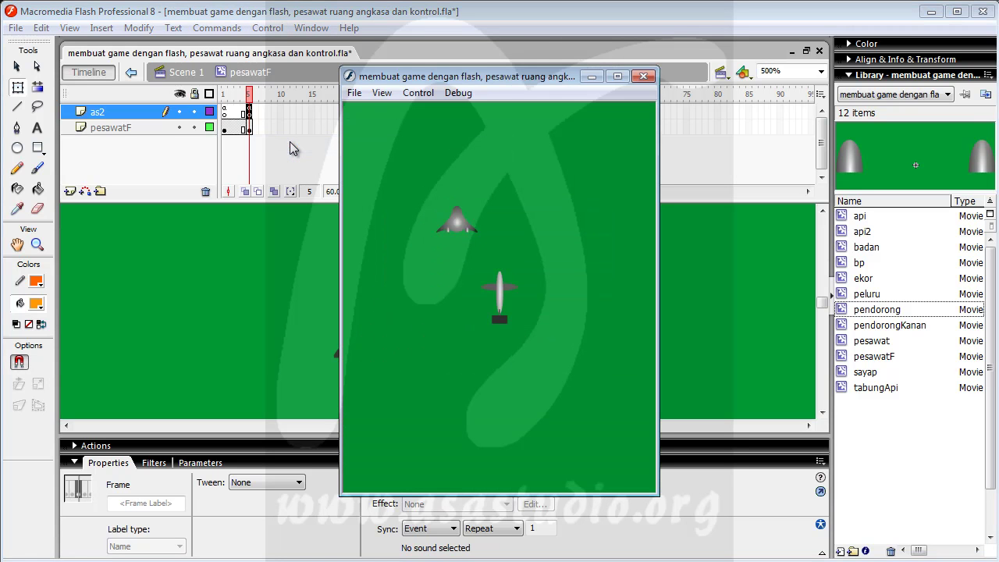